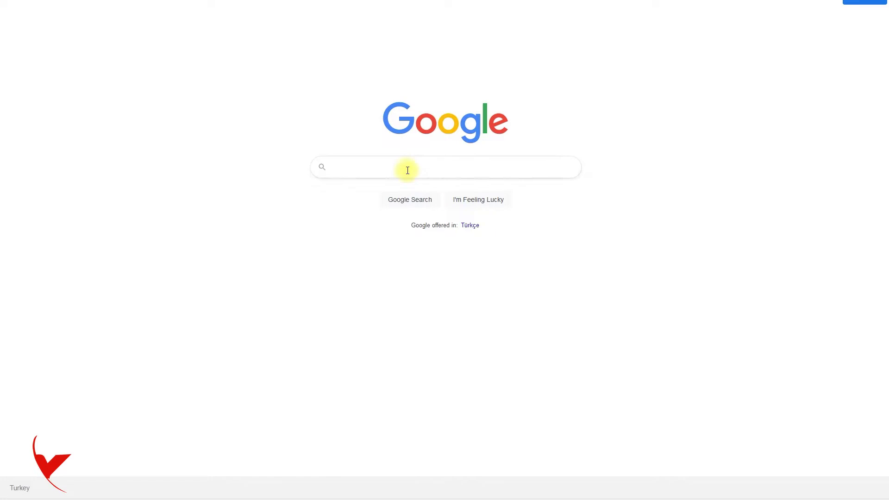
Search Google for 'steam vroid' and open the VRoid Studio v1.7.0 on Steam result
click(423, 166)
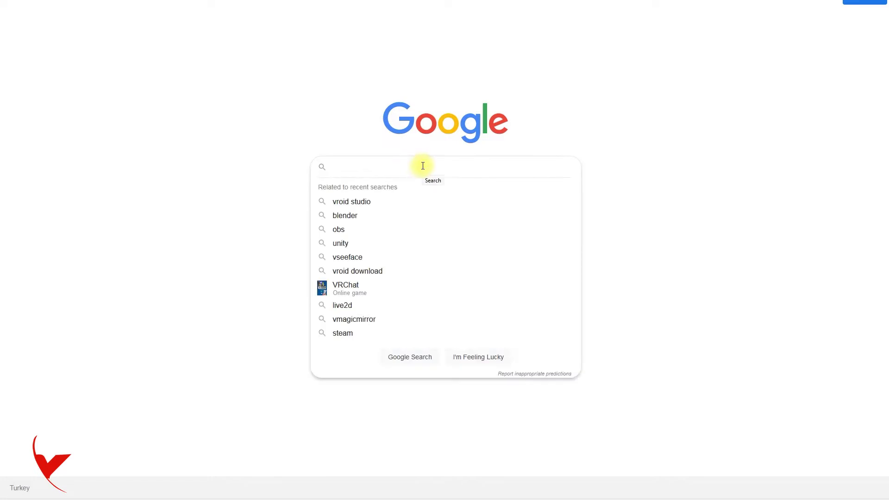
text(steam vroid)
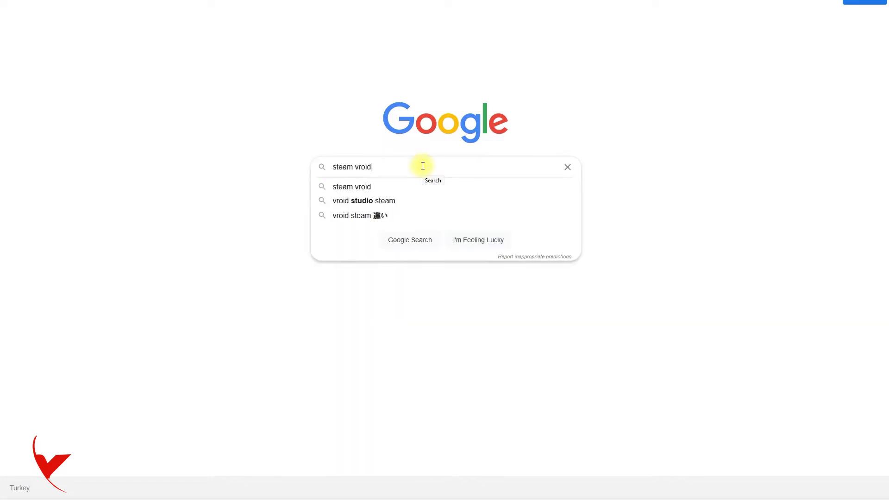
key(Return)
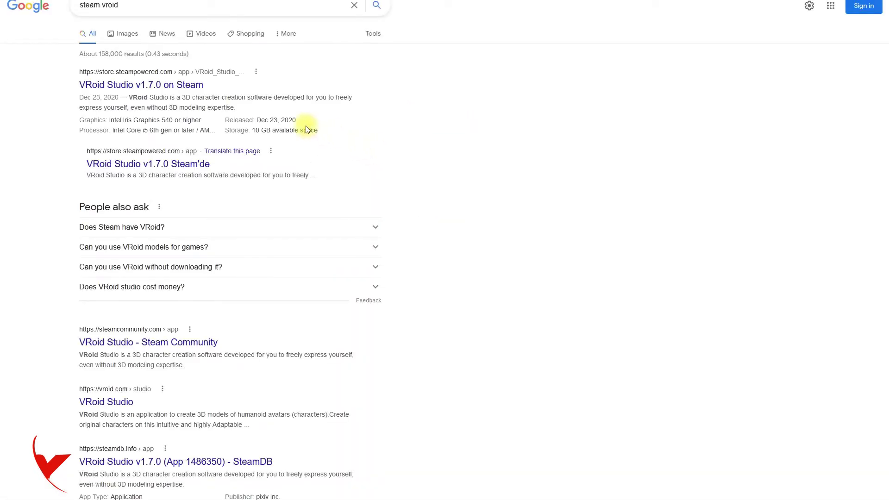
click(169, 90)
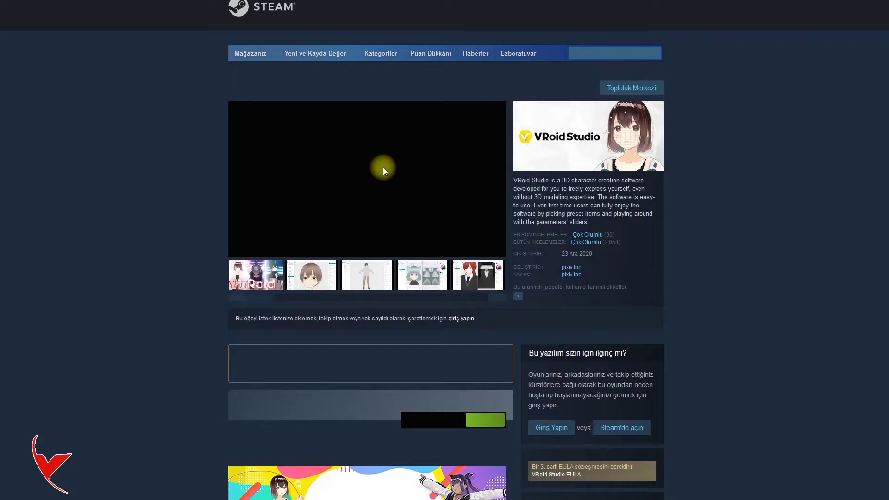
Claim free VRoid Studio, confirm Steam is installed, and always open store links in Steam
scroll(473, 199, down, 3)
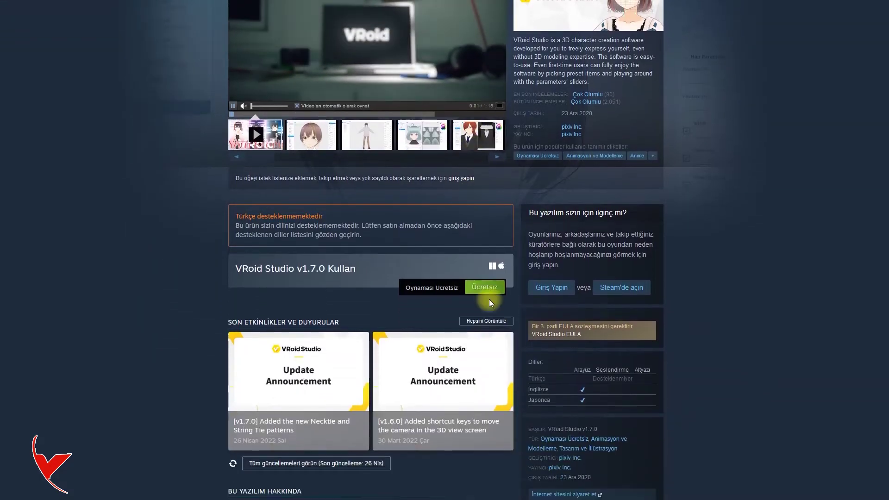
click(484, 288)
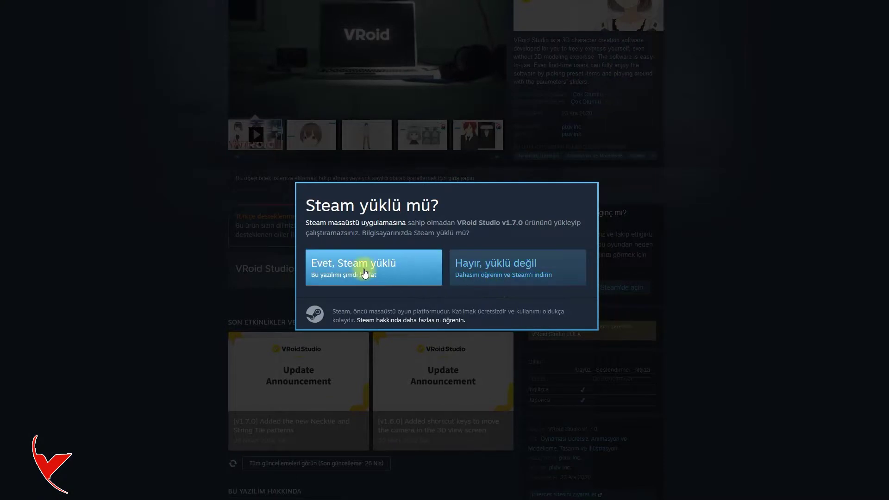
click(363, 271)
click(363, 24)
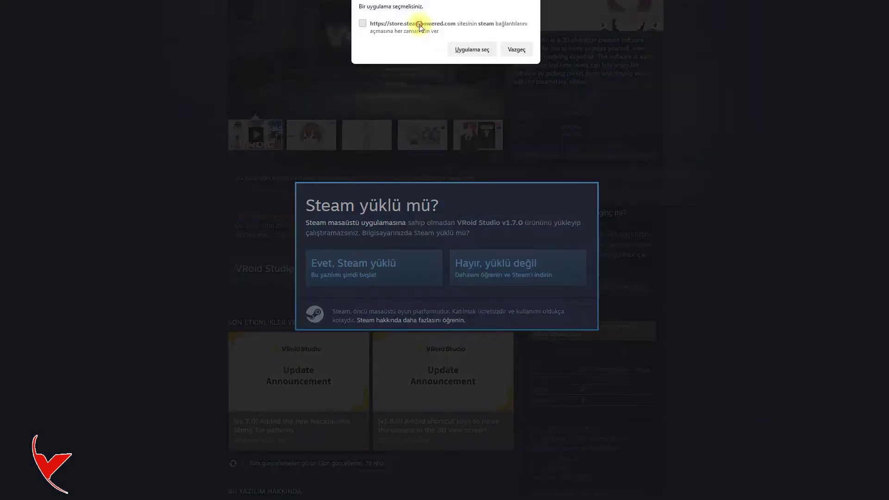
click(472, 49)
click(472, 93)
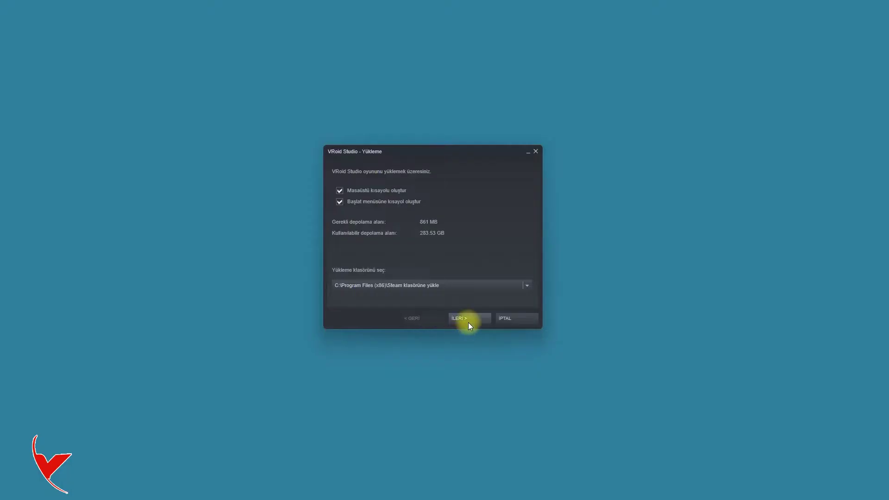
Complete the VRoid Studio installation wizard through to BİTİR
click(468, 321)
click(469, 320)
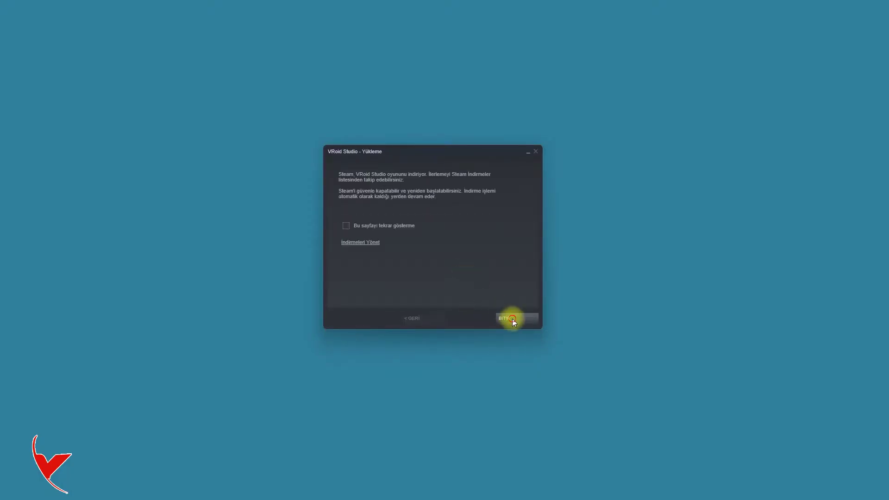
click(513, 320)
Find VRoid Studio by searching the library for 'vro', launch it, and close Steam
click(241, 193)
text(vro)
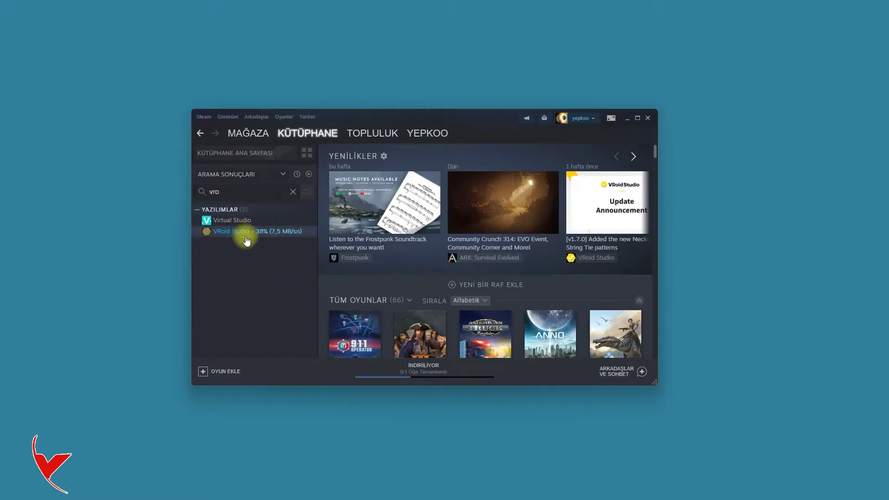
click(247, 234)
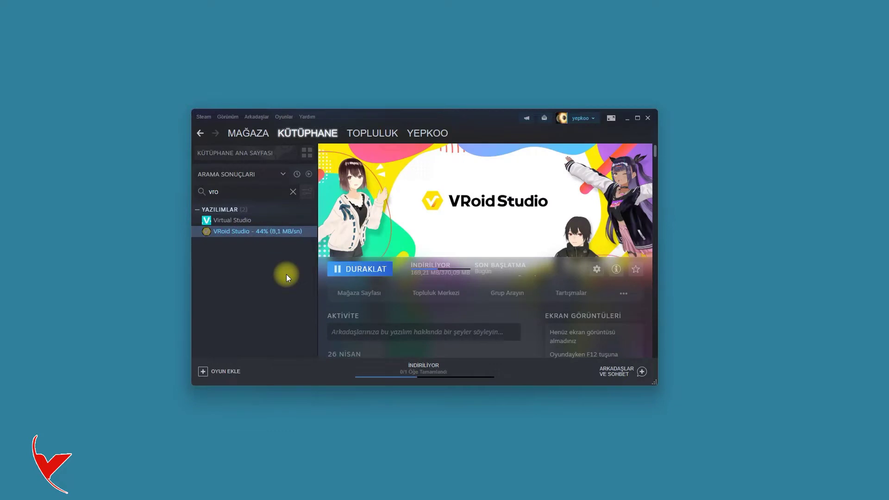
click(351, 267)
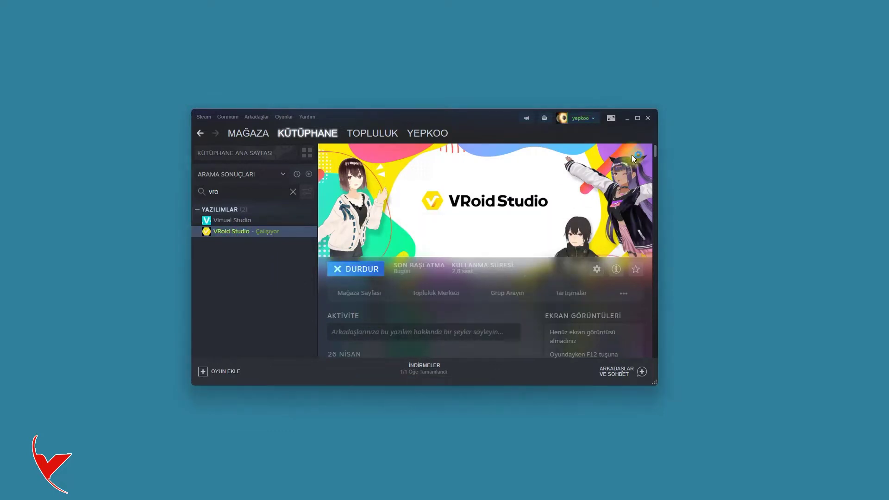
click(648, 119)
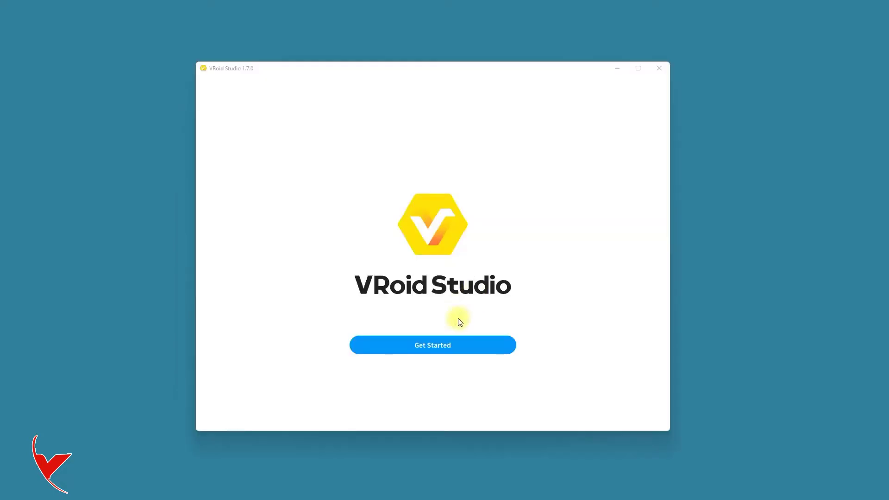
click(444, 345)
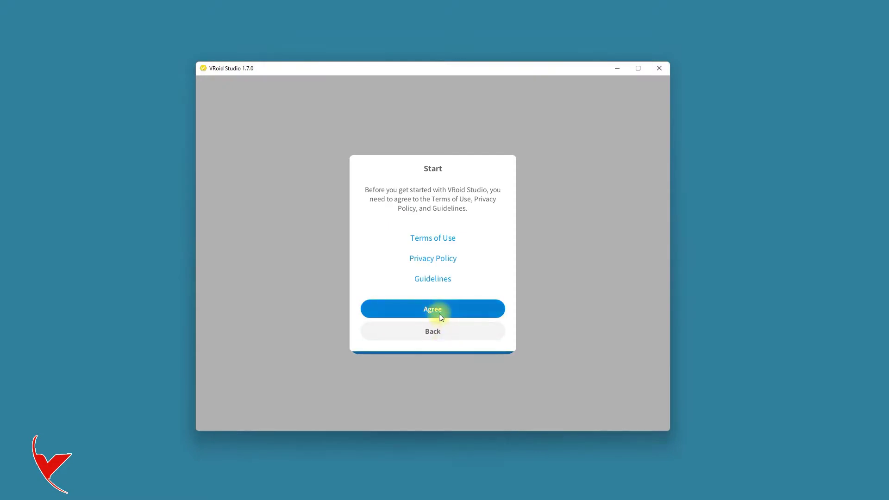
Agree to the terms, skip the welcome, and open the AvatarSample_A sample model
click(439, 312)
click(432, 340)
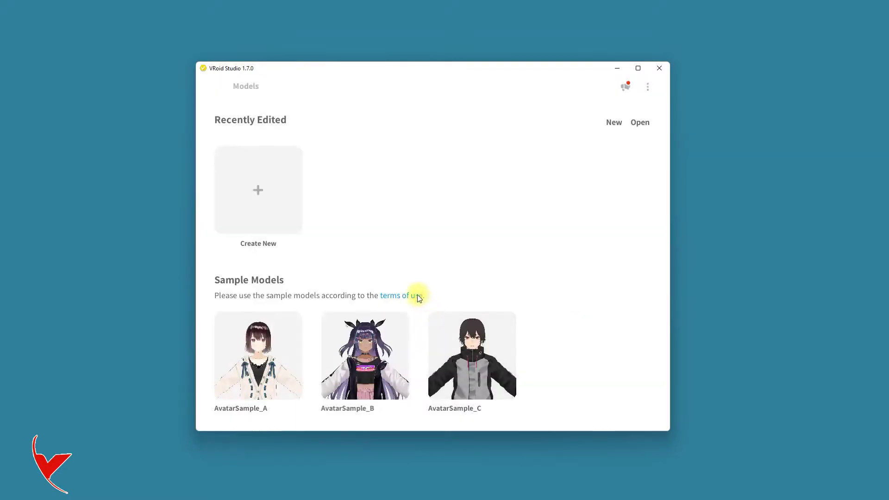
click(269, 342)
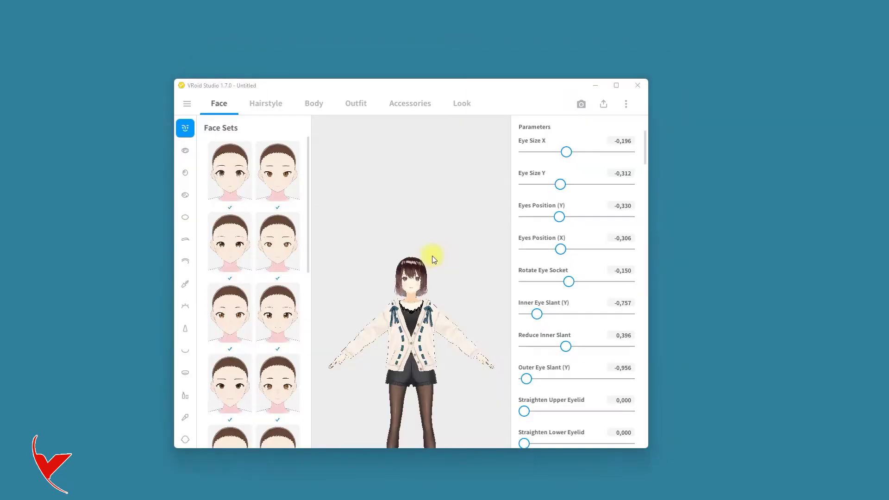
Maximise the editor window to full screen and turn the model to face the front
right_drag(432, 255, 369, 254)
drag(334, 86, 155, 7)
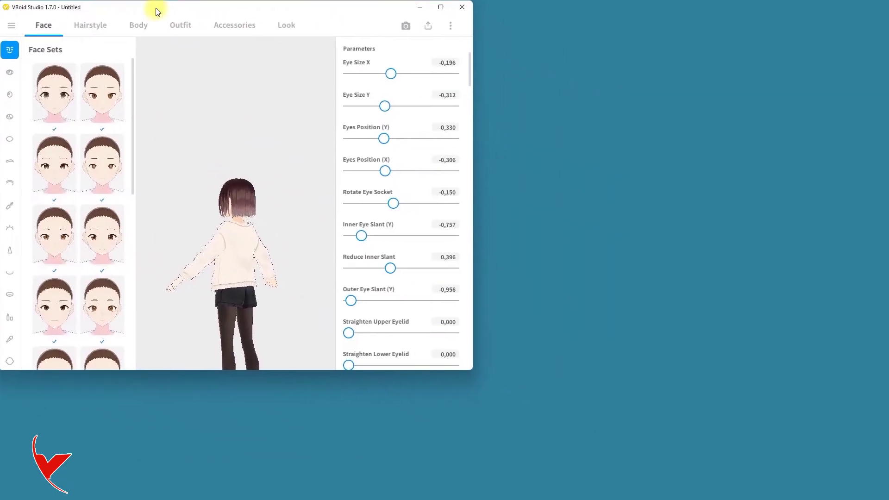
drag(470, 373, 887, 498)
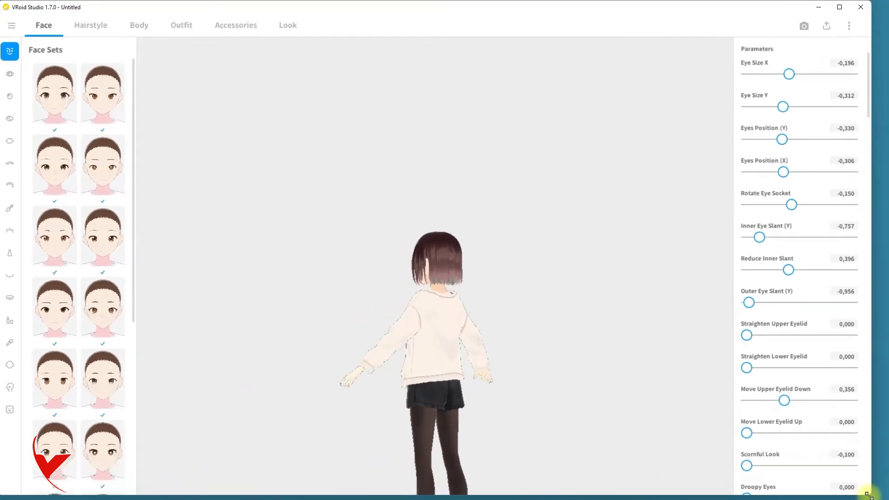
right_drag(555, 394, 405, 320)
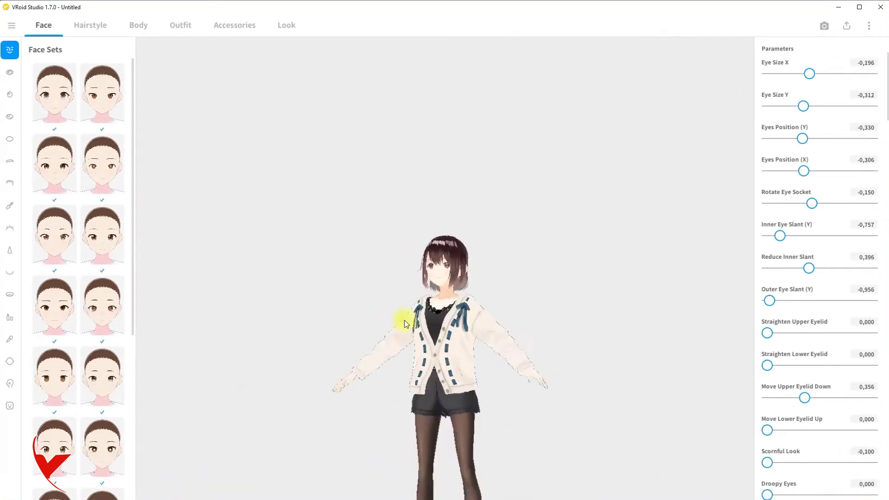
scroll(430, 328, up, 1)
scroll(438, 318, up, 1)
scroll(431, 329, up, 2)
scroll(429, 327, up, 2)
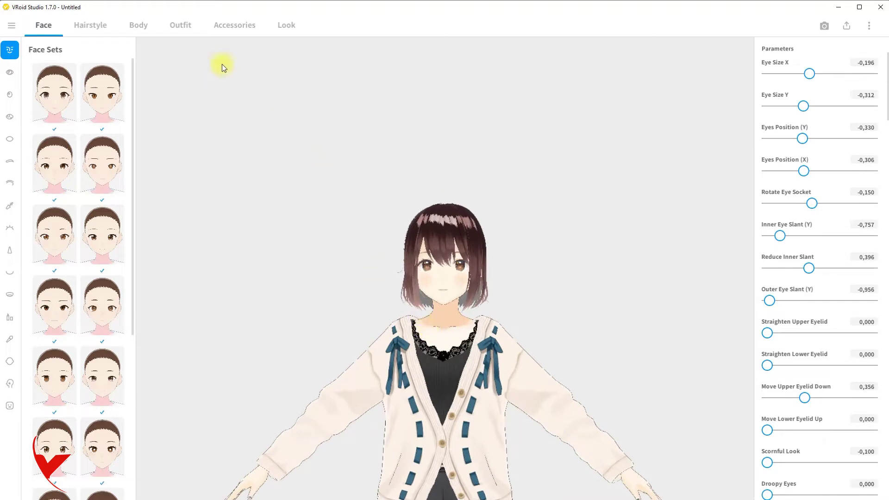
click(181, 29)
Apply the navy blazer school uniform whole set with plaid skirt, replacing the cardigan outfit
scroll(532, 327, down, 3)
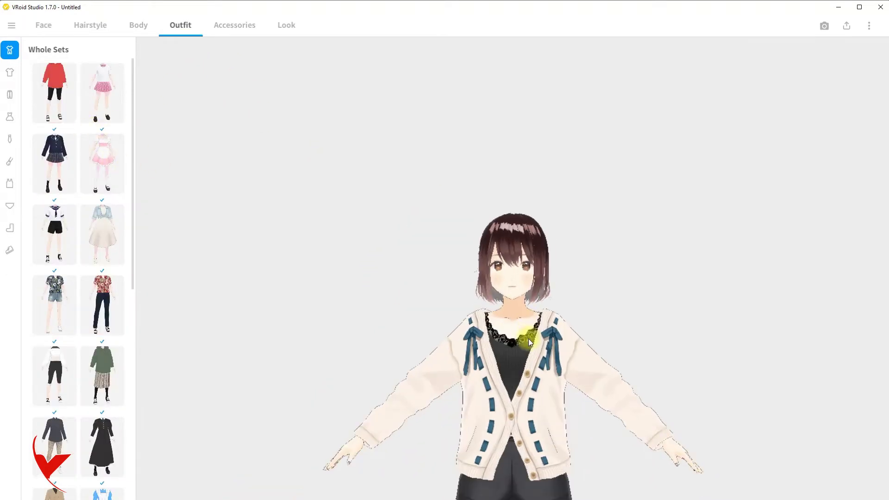
click(58, 172)
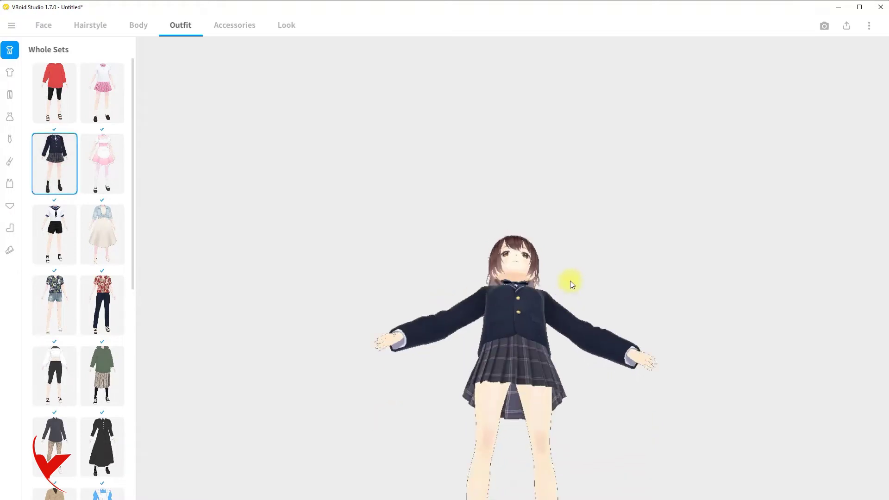
mouse_move(515, 170)
mouse_down()
mouse_move(376, 221)
mouse_move(442, 221)
mouse_up()
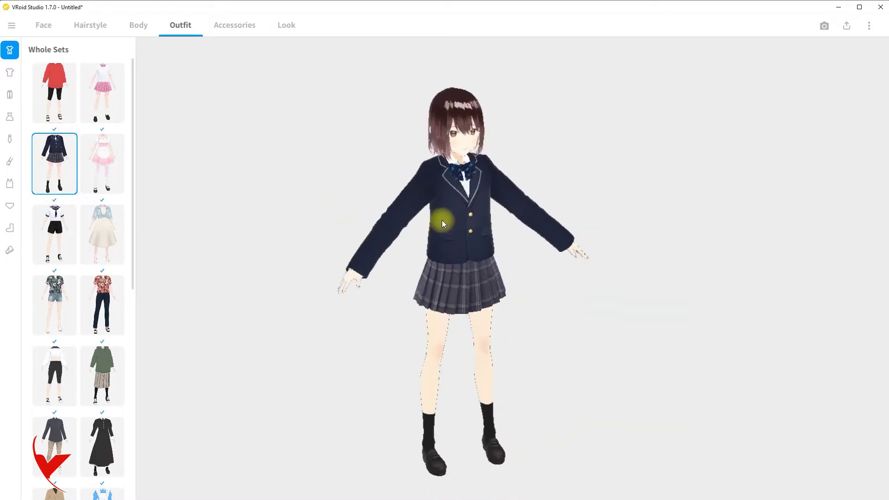
Apply the long ponytail hairstyle set to the avatar
click(90, 29)
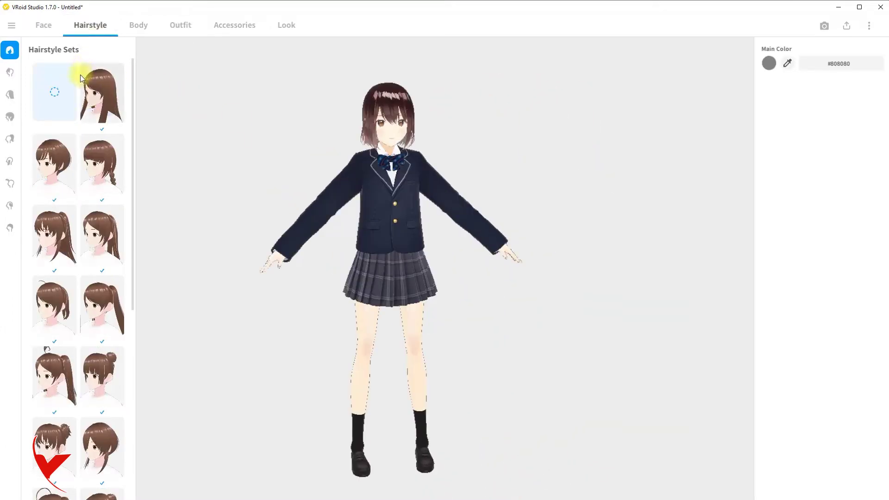
click(62, 222)
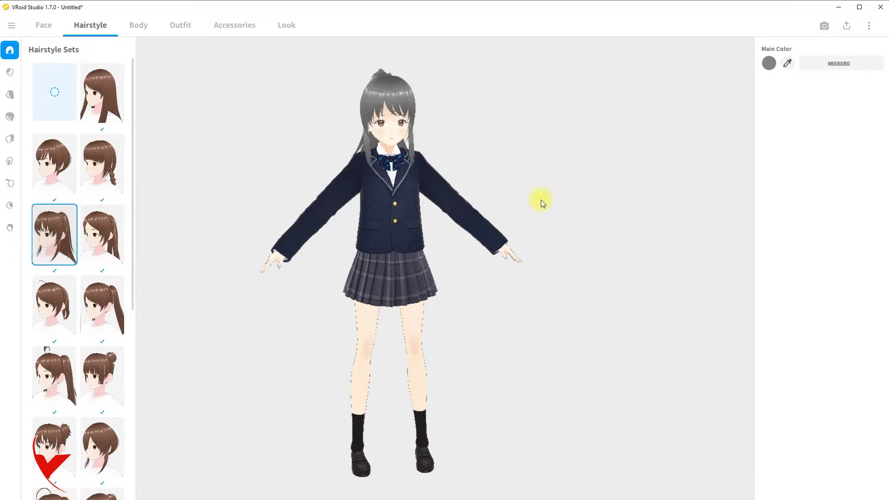
drag(541, 199, 488, 191)
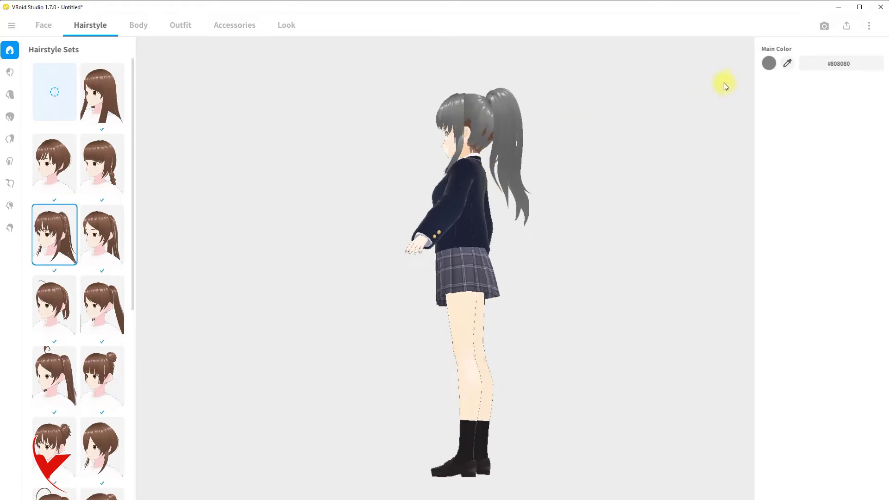
Colour the hair brown #634434 with the eyedropper and choose Export as VRM
click(773, 63)
click(707, 52)
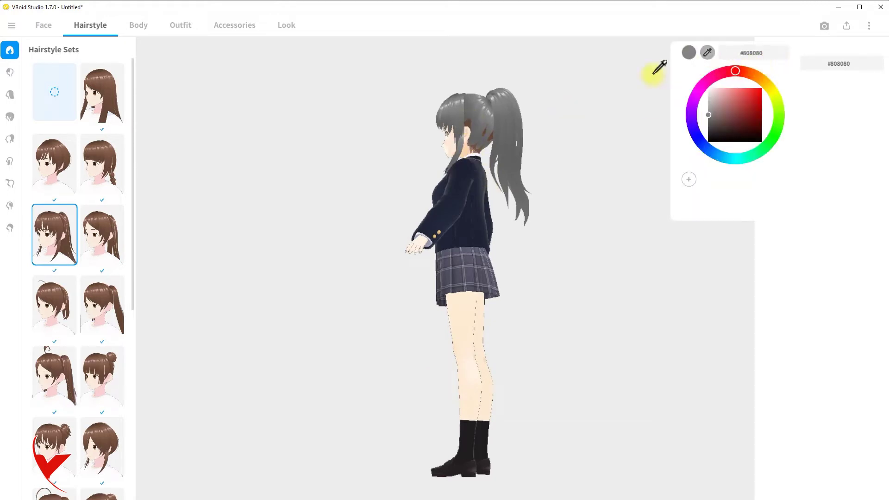
click(467, 126)
click(537, 157)
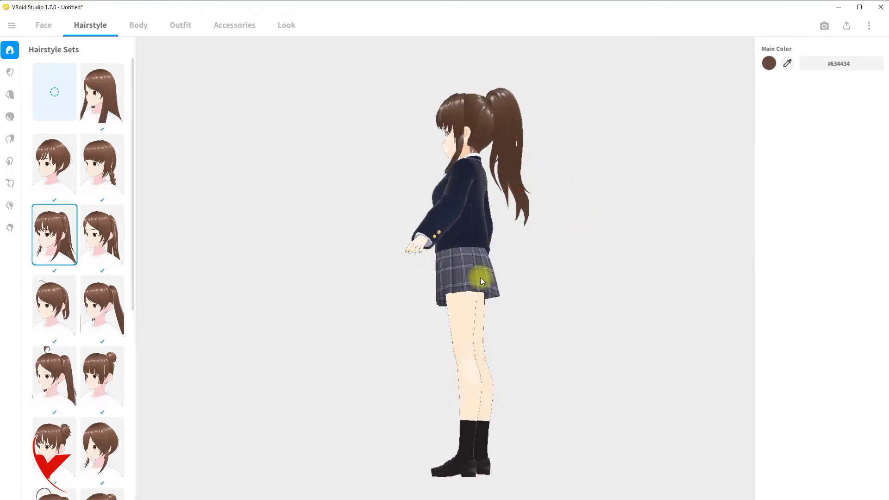
drag(483, 277, 524, 281)
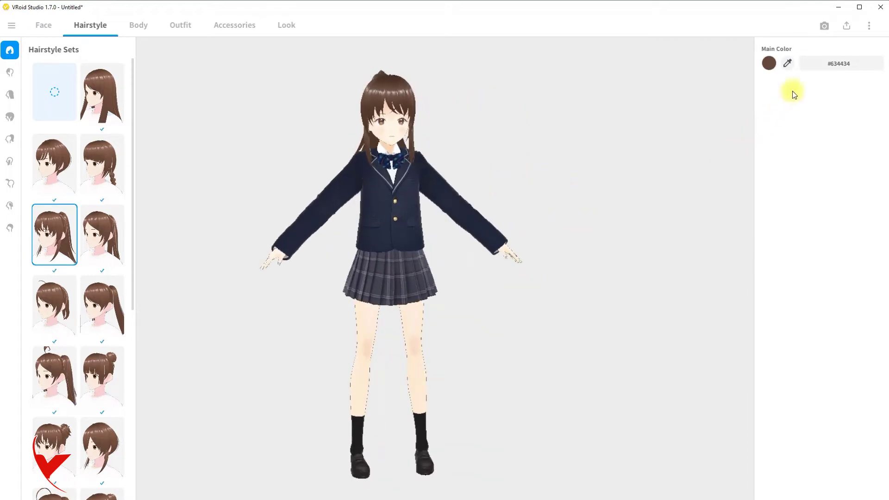
click(844, 26)
click(799, 43)
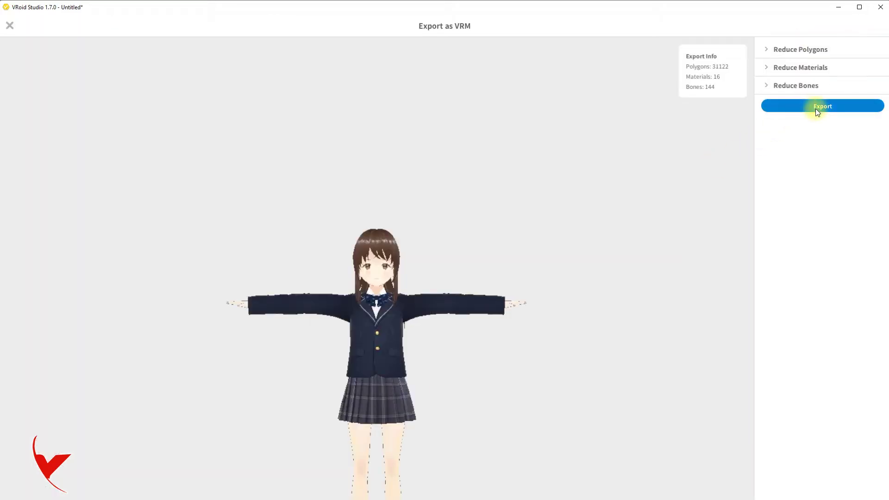
Set the VRM title to VroidCharacter, replace the creator name, and start the export
click(817, 110)
click(422, 166)
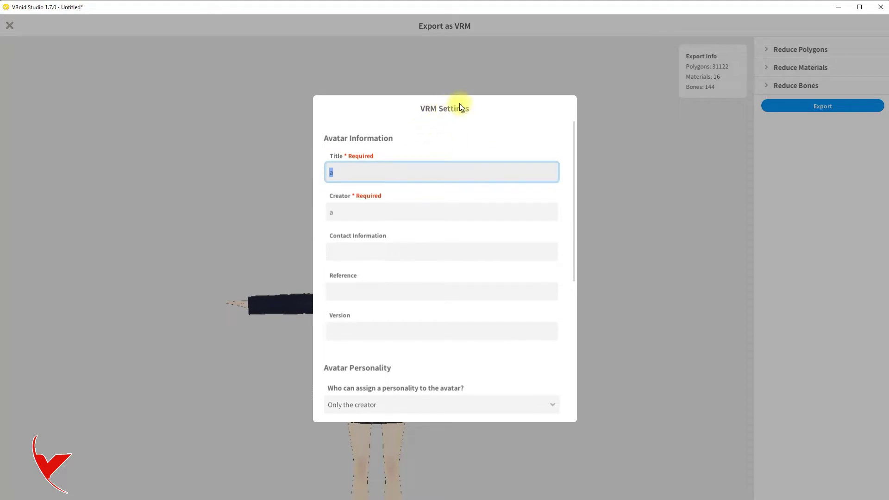
text(VroidCharacter)
click(404, 208)
key(BackSpace)
text(Yepkoo)
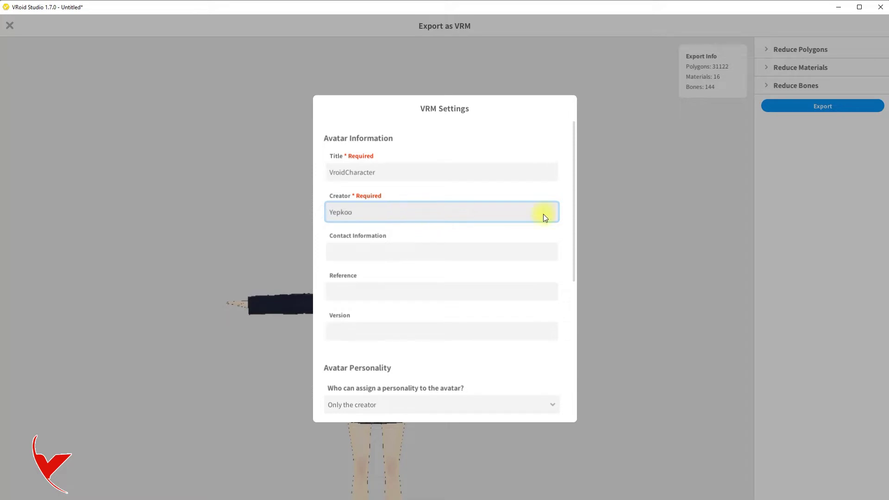
drag(574, 207, 573, 347)
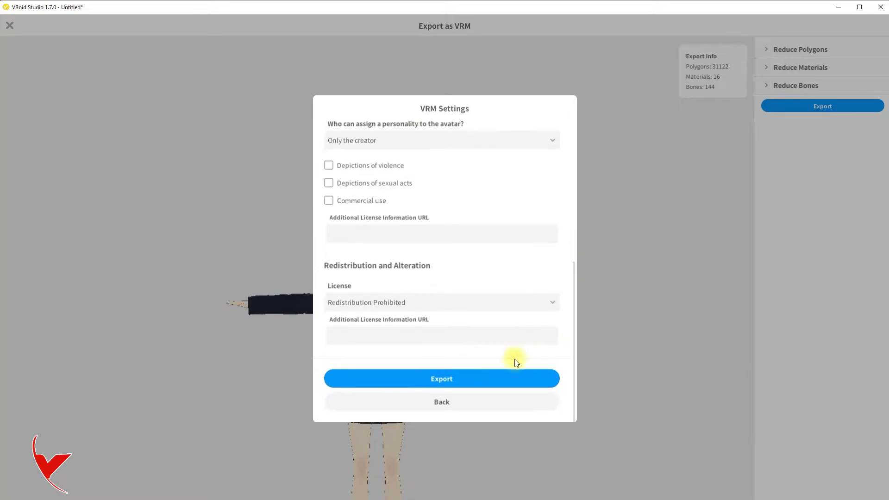
click(445, 379)
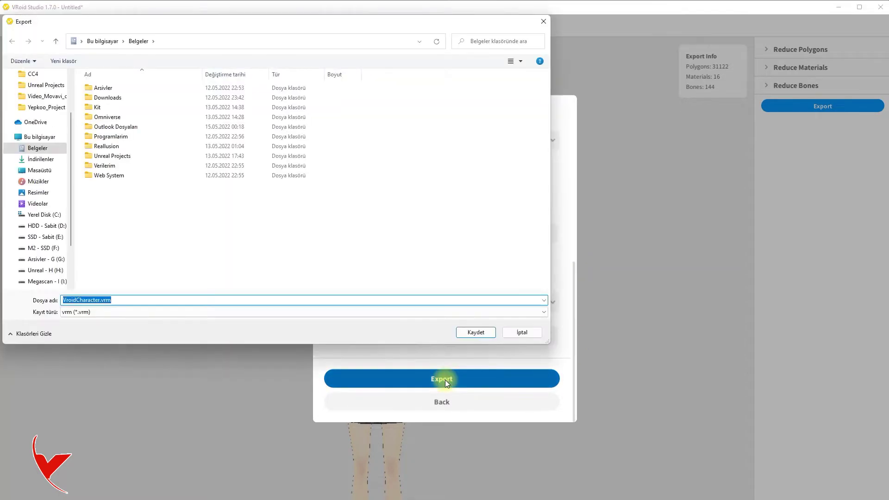
Save VroidCharacter.vrm into İndirilenler, then quit VRoid Studio choosing Don't Save
click(38, 162)
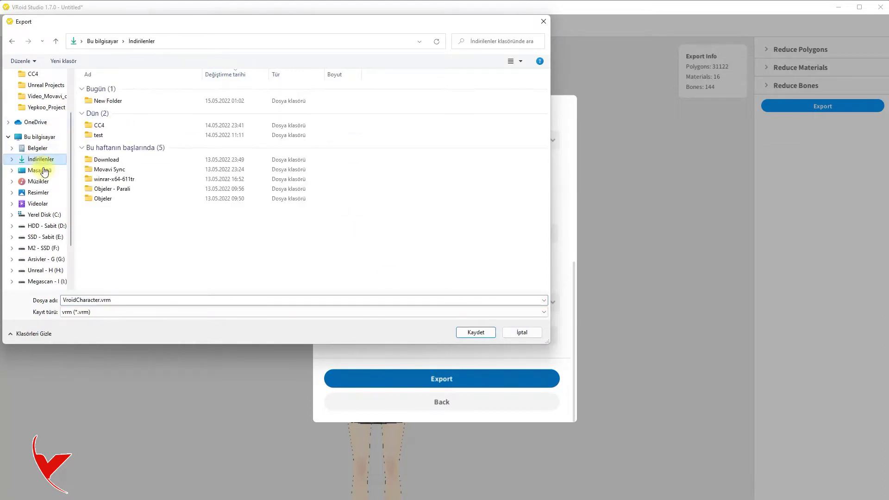
click(465, 332)
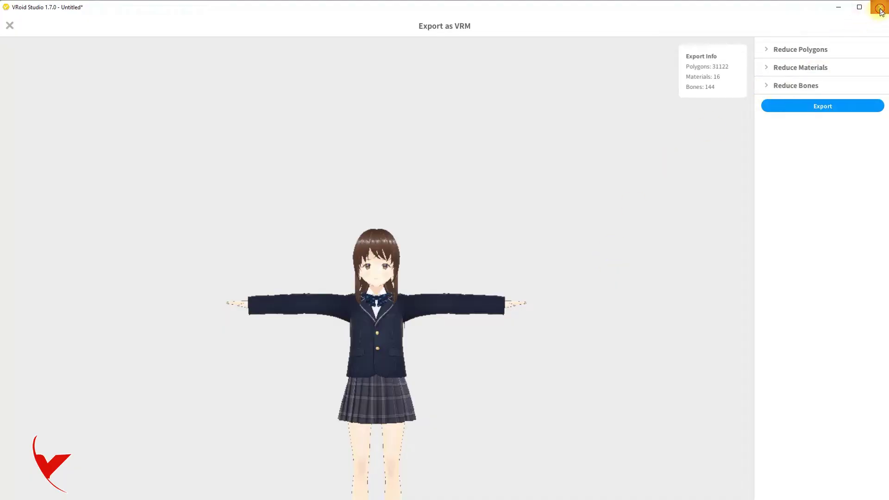
click(881, 7)
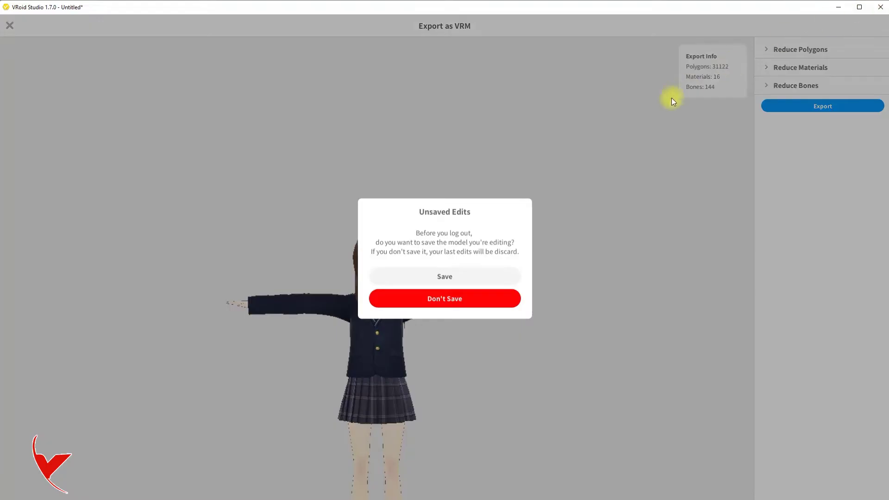
click(446, 299)
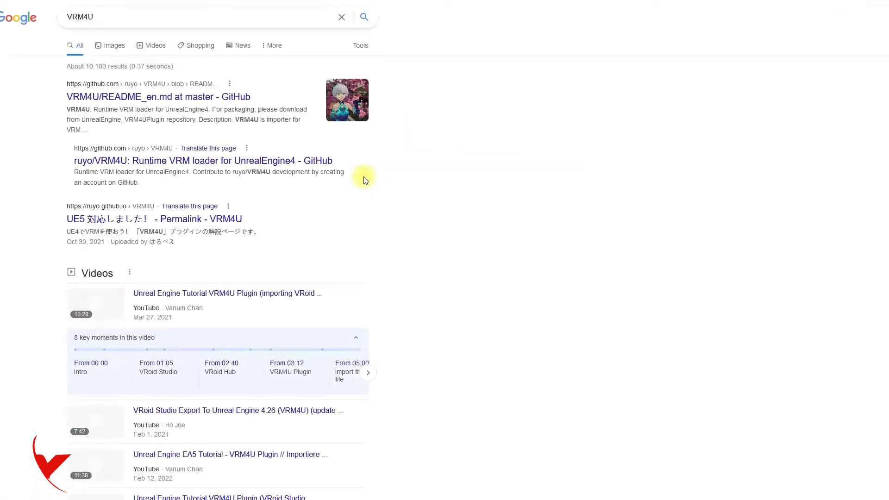
Go from the VRM4U GitHub result to its Releases and download VRM4U_5_0_20220513.zip
click(162, 101)
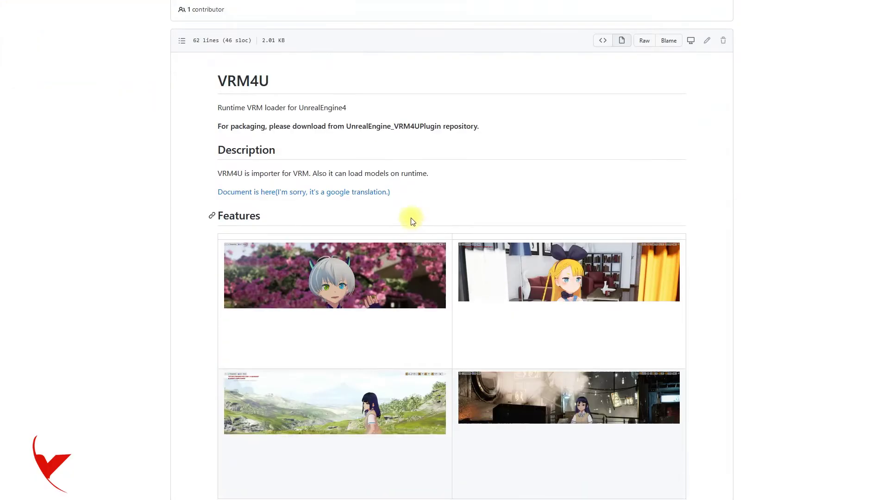
scroll(602, 227, up, 3)
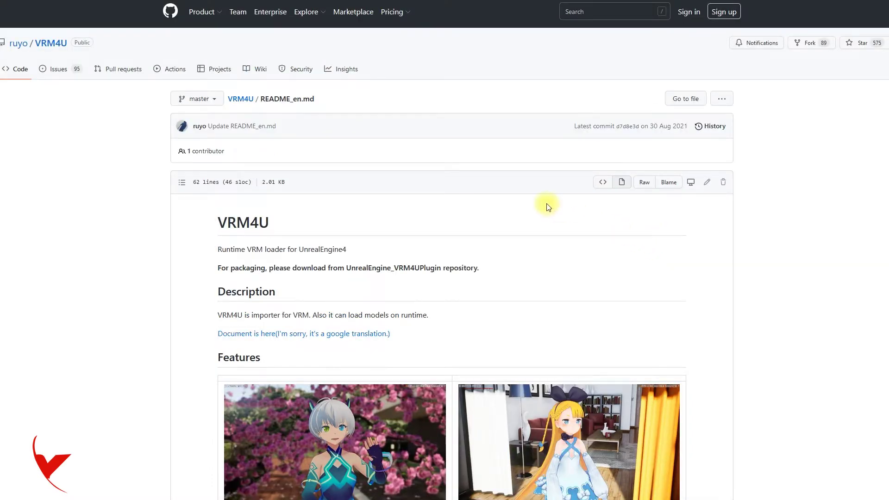
click(248, 102)
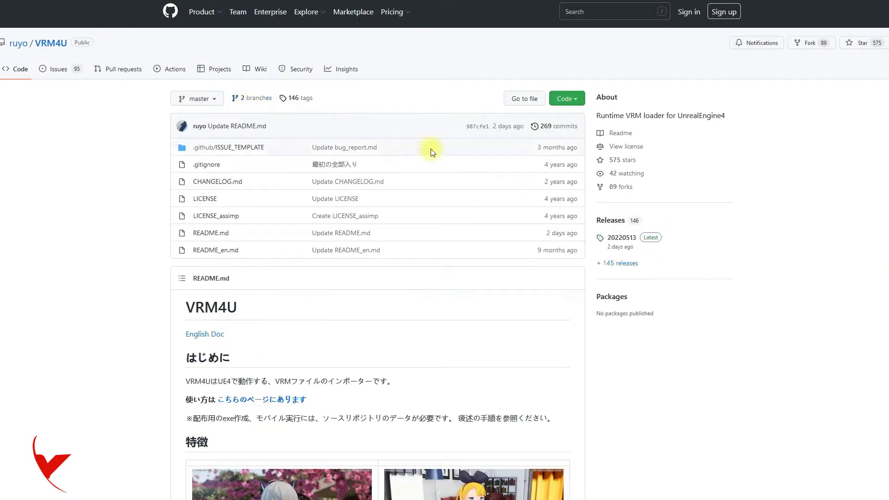
click(610, 220)
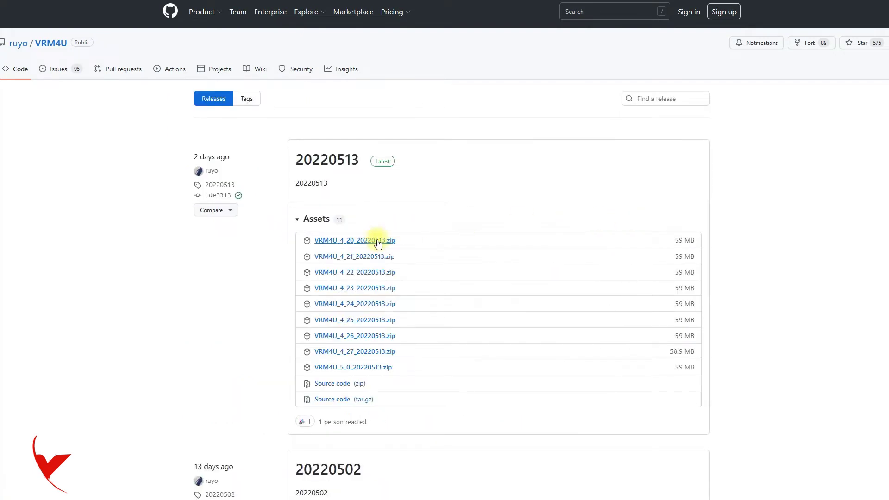
click(375, 369)
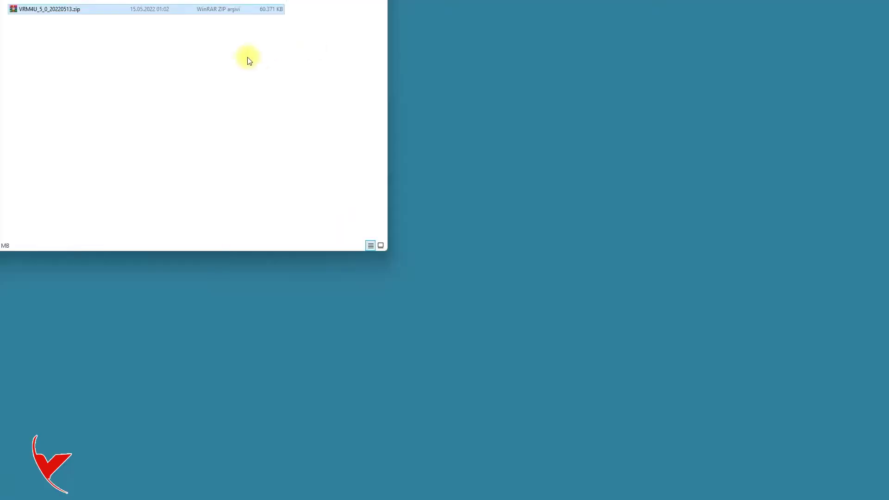
Open the VRM4U zip in WinRAR and browse Explorer to Unreal Projects > Yepkoo_Project
double_click(60, 8)
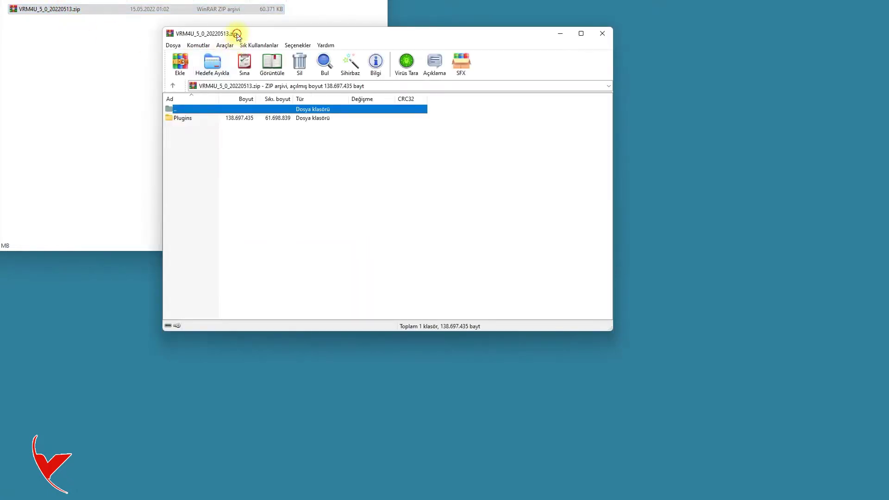
drag(237, 34, 418, 36)
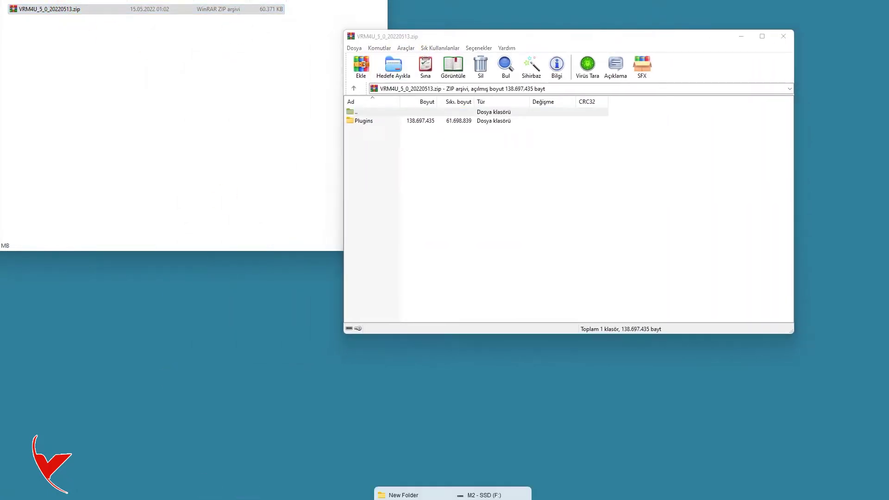
click(403, 495)
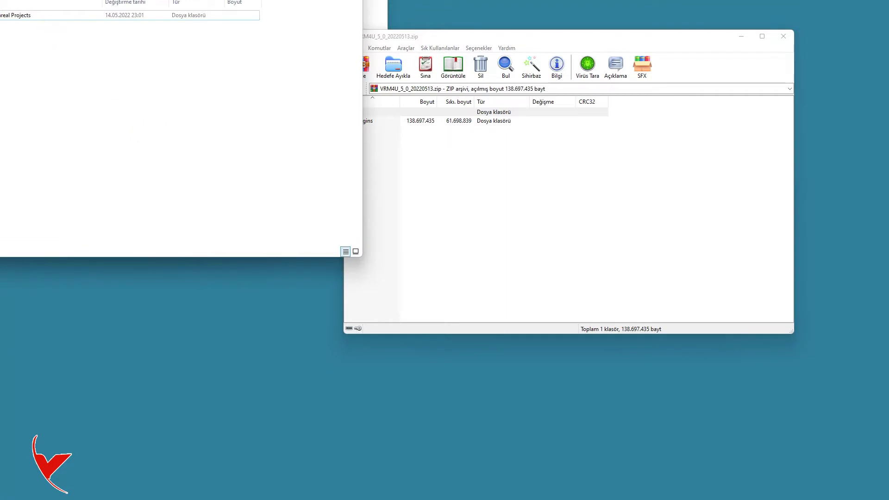
double_click(37, 15)
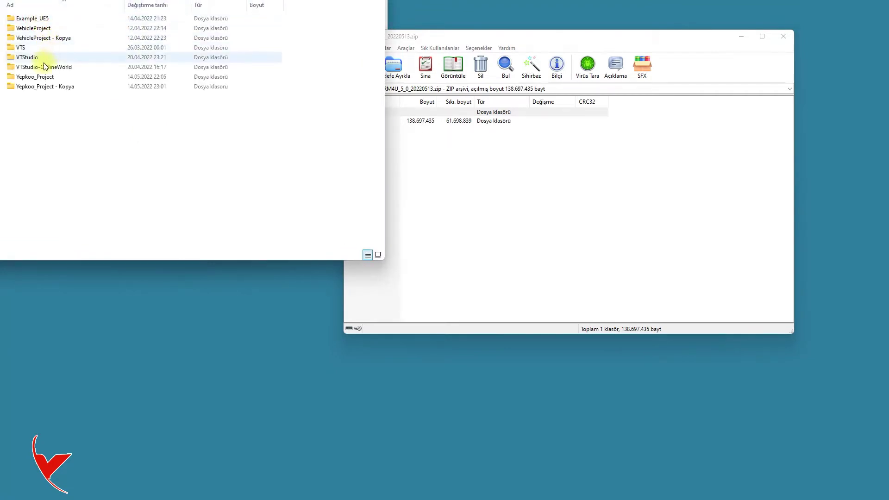
double_click(36, 78)
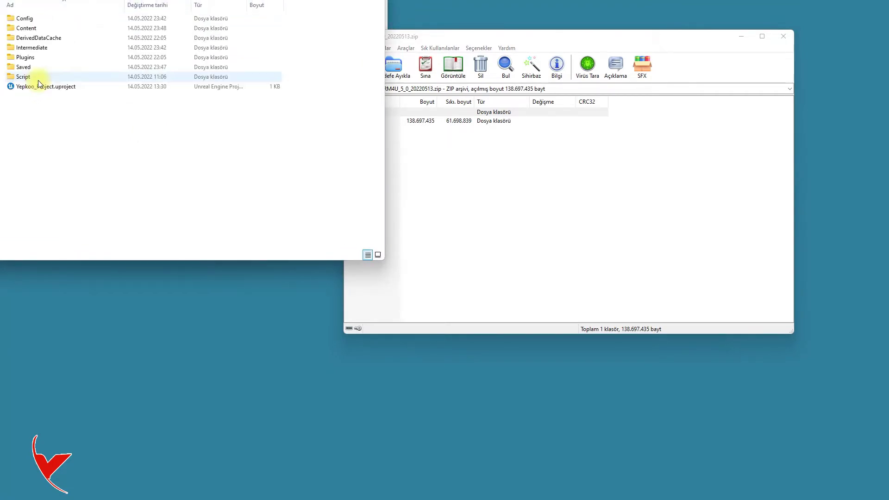
Drag VRM4U from the archive's Plugins folder into the project's Plugins folder, then close both windows
click(402, 126)
drag(368, 121, 24, 59)
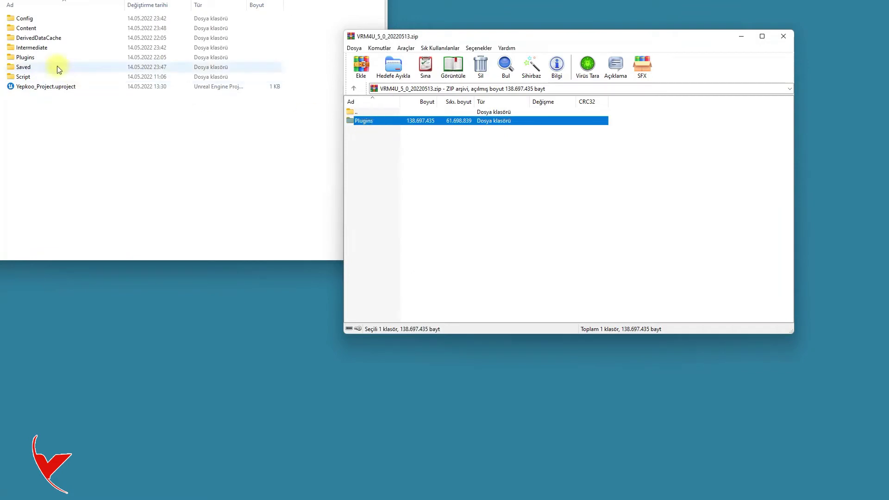
double_click(24, 57)
click(528, 194)
double_click(358, 121)
drag(364, 121, 95, 93)
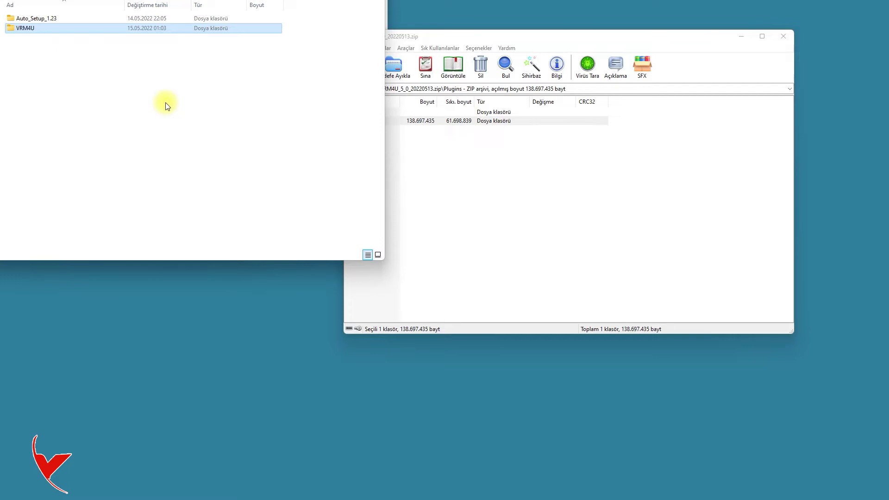
key(alt+F4)
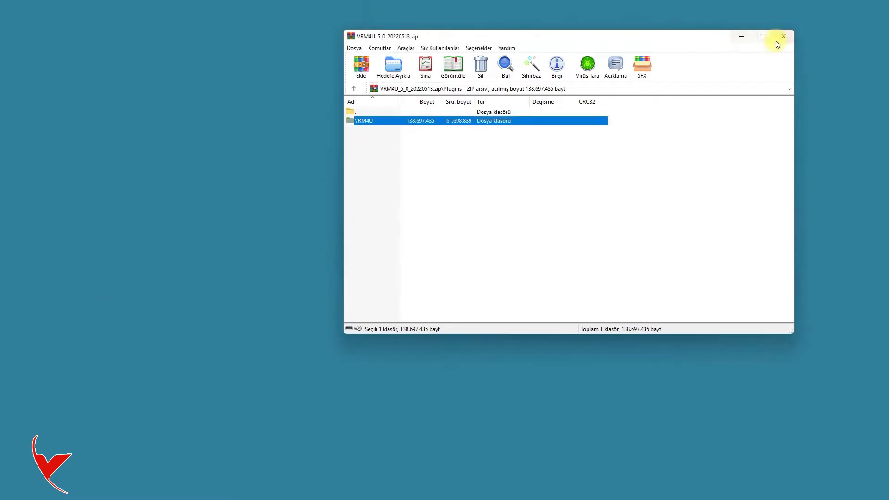
click(783, 36)
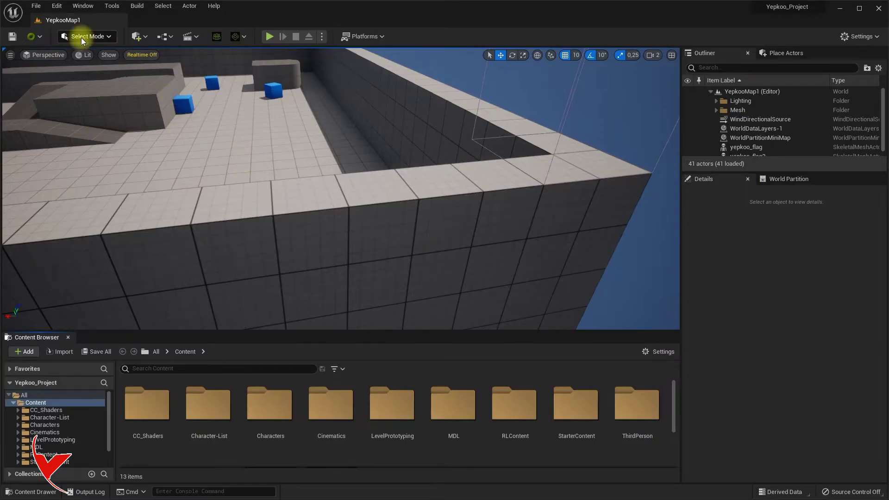
Find VRM4U in the Plugins browser by searching 'vrm', enable it, and restart the editor
click(57, 5)
click(91, 155)
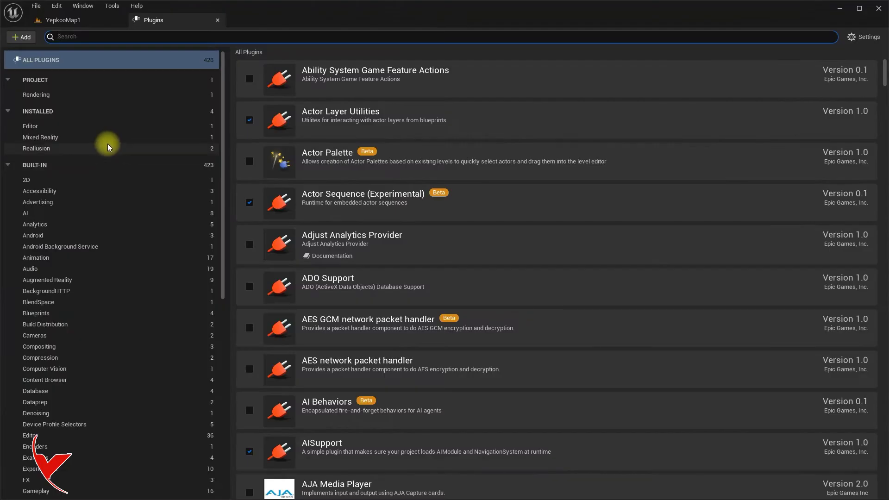
text(vr)
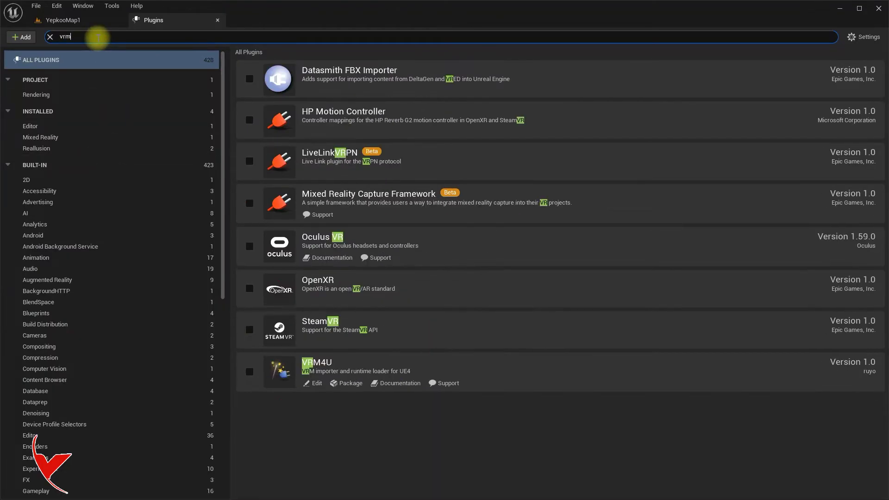
text(m)
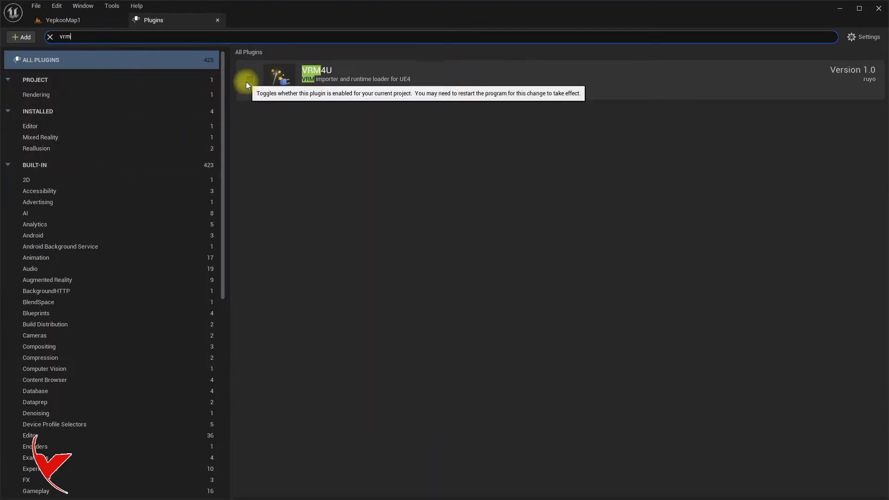
click(248, 81)
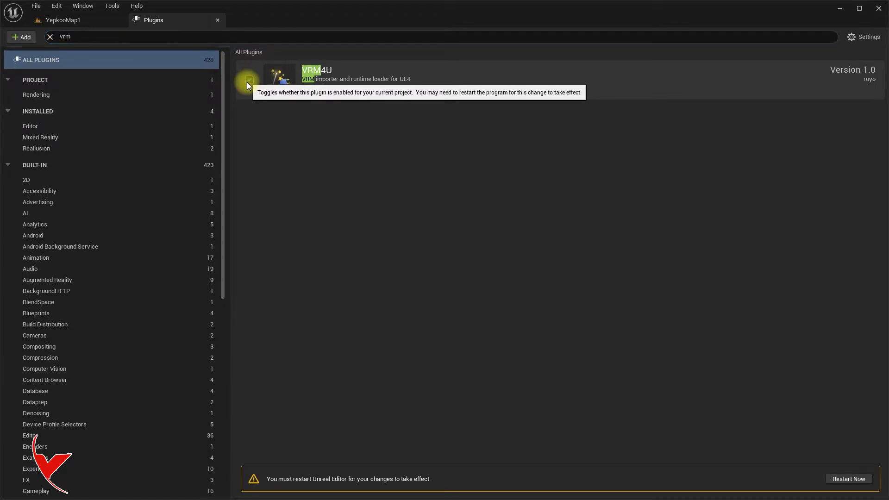
click(862, 481)
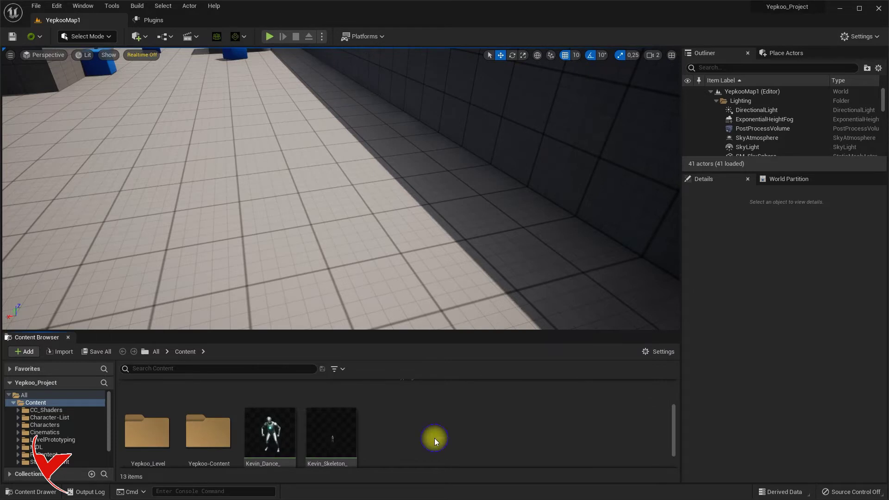
Create a new Vroid_Characters folder under Content and open it
right_click(435, 441)
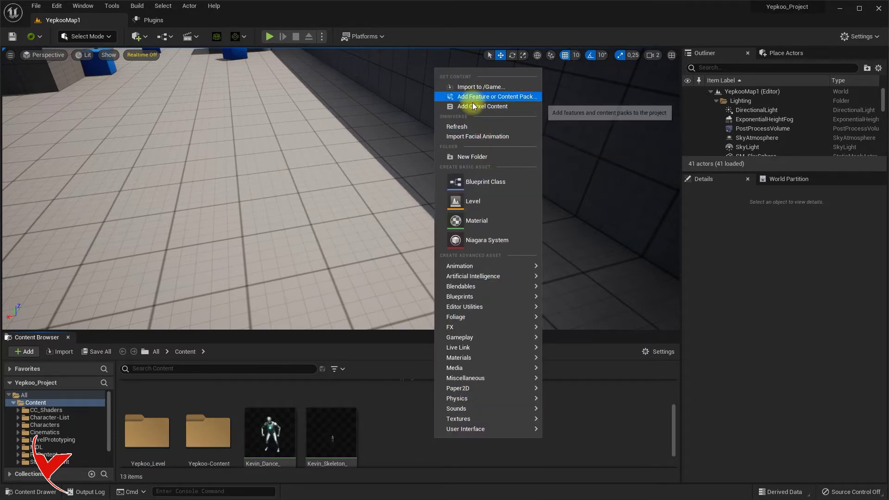
click(472, 157)
text(Vroid_Character)
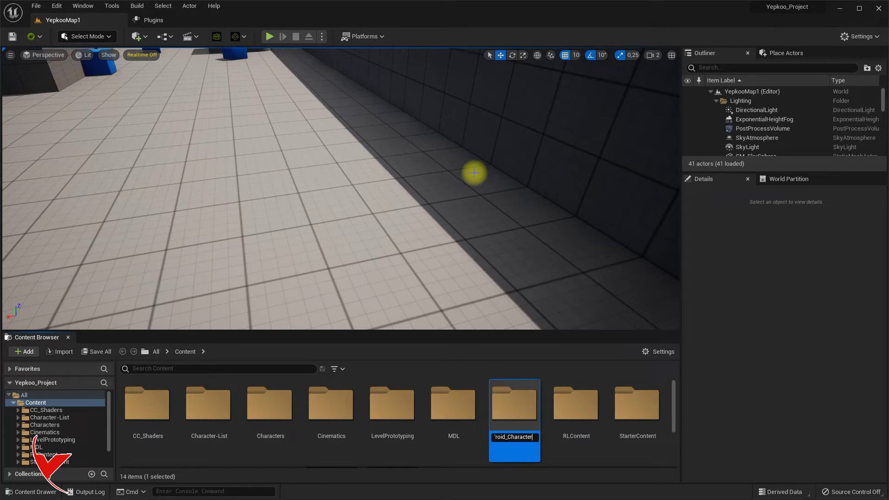
text(s)
key(Return)
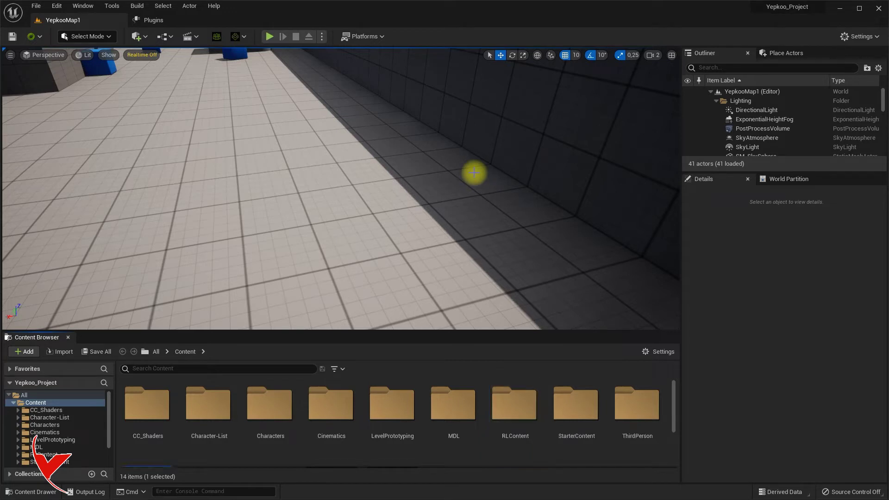
key(Return)
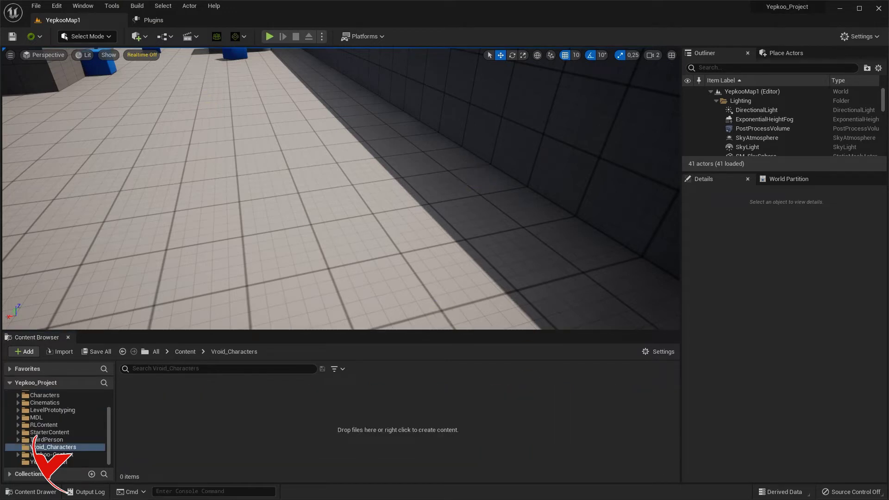
Import VroidCharacter.vrm into Vroid_Characters with the default options, yielding 71 assets
key(alt+Tab)
mouse_move(43, 48)
mouse_down()
mouse_move(462, 435)
mouse_move(488, 443)
mouse_up()
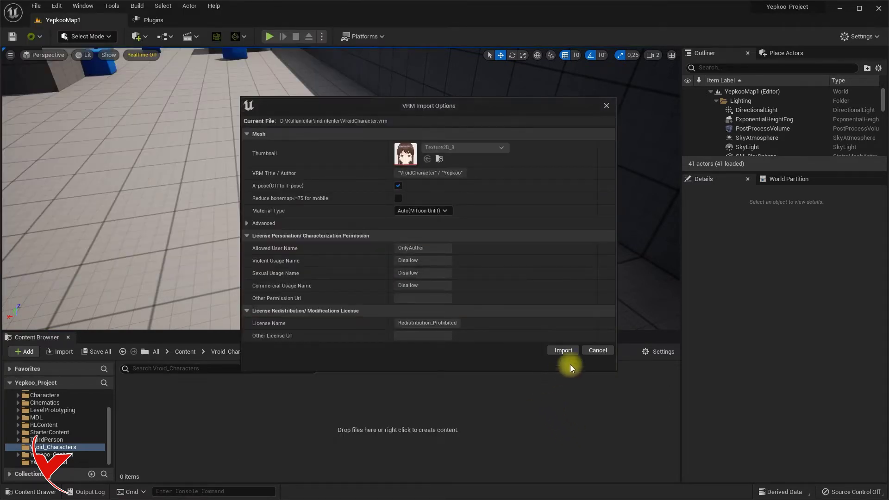
click(567, 352)
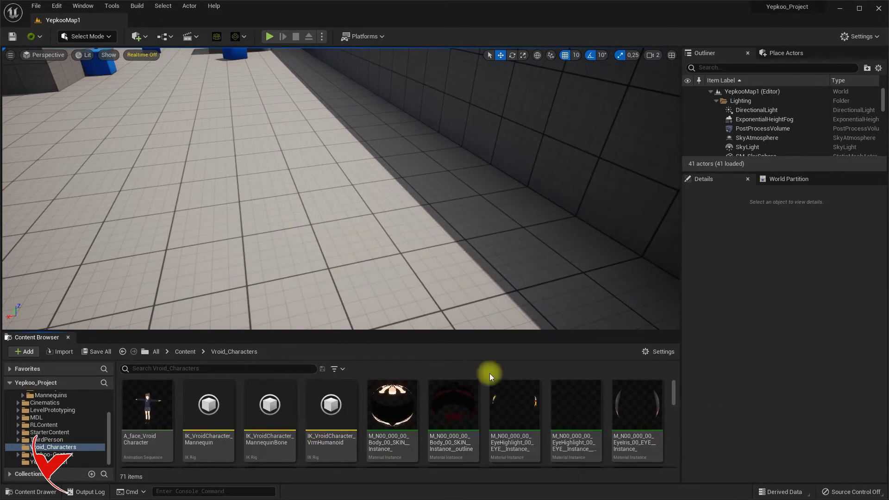
ctrl+scroll(444, 426, down, 1)
ctrl+scroll(452, 444, down, 1)
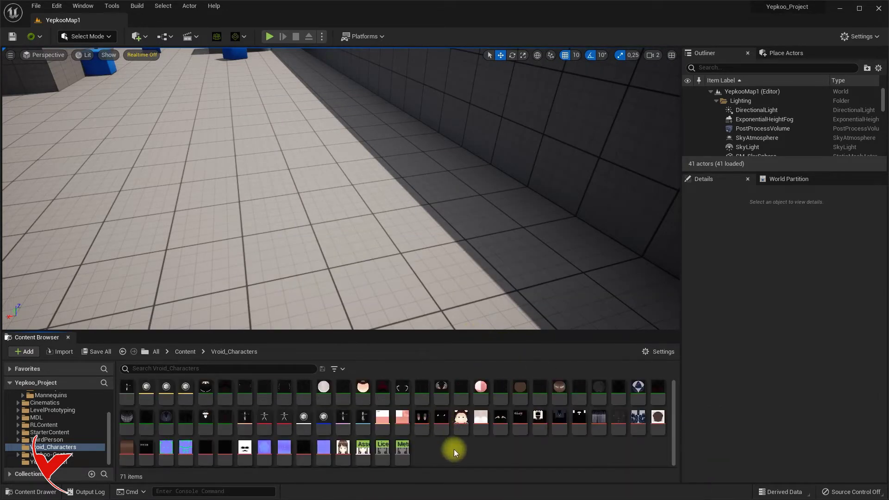
Create a new IK Retargeter with IK_Mannequin as the source rig
right_click(454, 450)
mouse_move(537, 278)
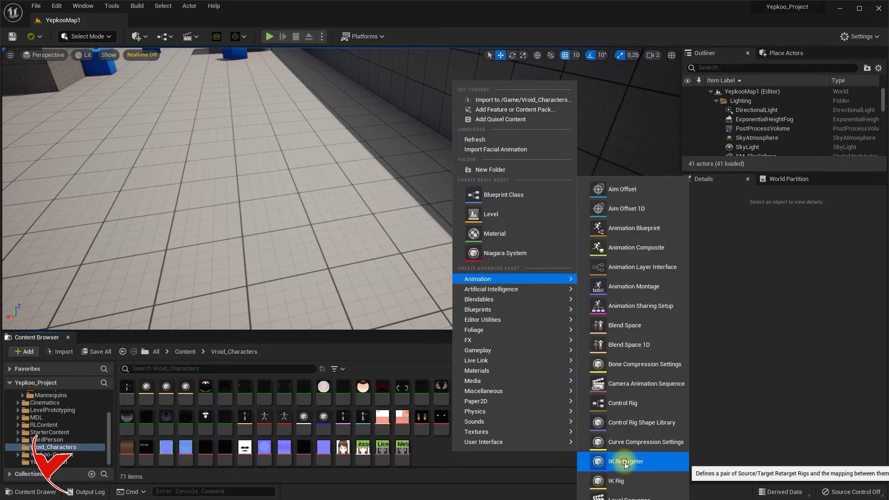
click(626, 464)
click(417, 176)
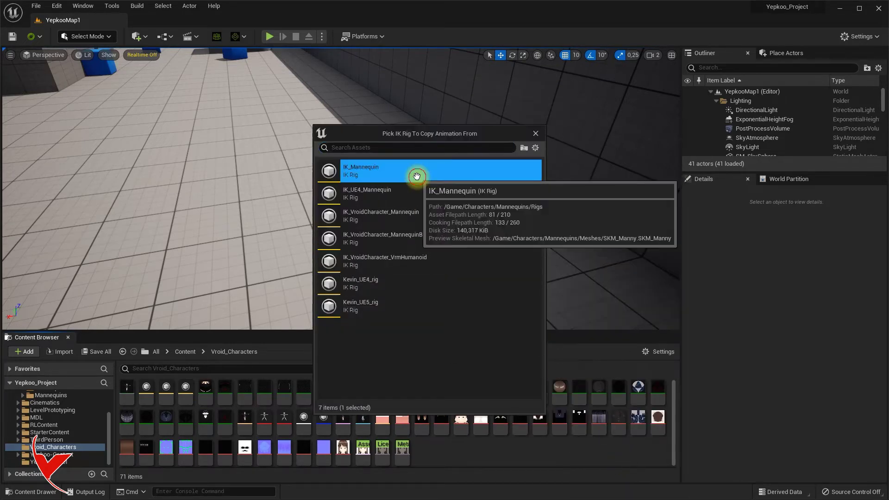
double_click(417, 178)
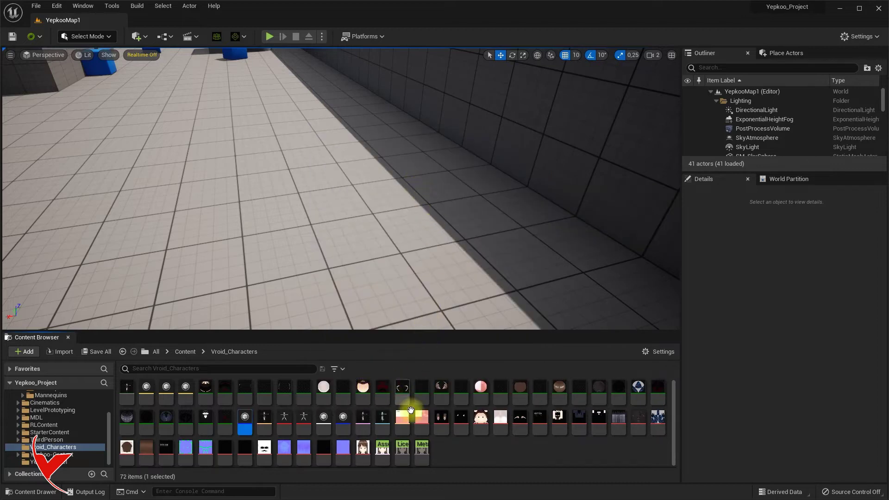
Rename the new retargeter asset to UE5_Vroid_Retarget
ctrl+scroll(297, 436, up, 3)
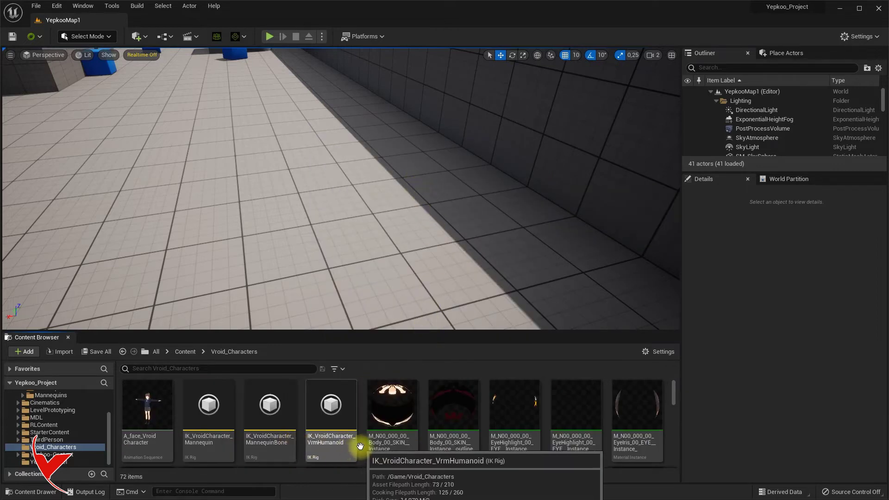
scroll(362, 442, down, 2)
scroll(401, 447, down, 2)
scroll(401, 447, down, 2)
scroll(428, 445, down, 2)
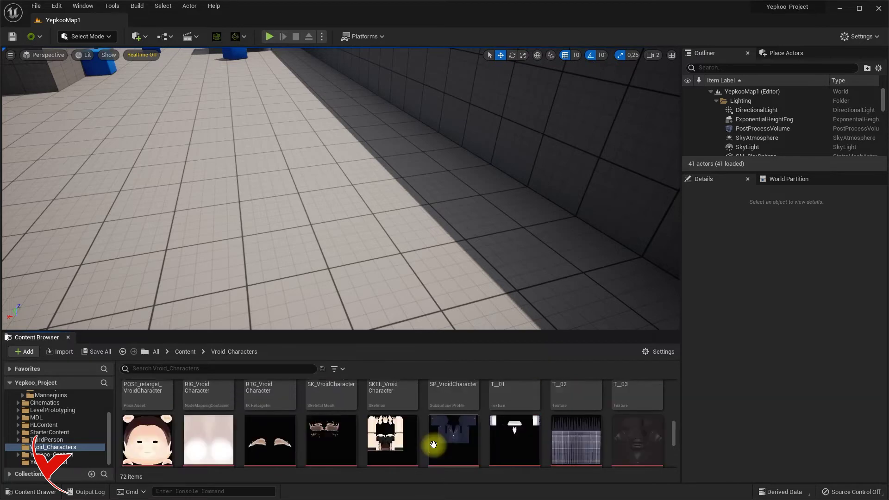
scroll(436, 445, down, 2)
scroll(435, 445, down, 2)
click(630, 408)
scroll(658, 392, up, 1)
scroll(620, 417, down, 1)
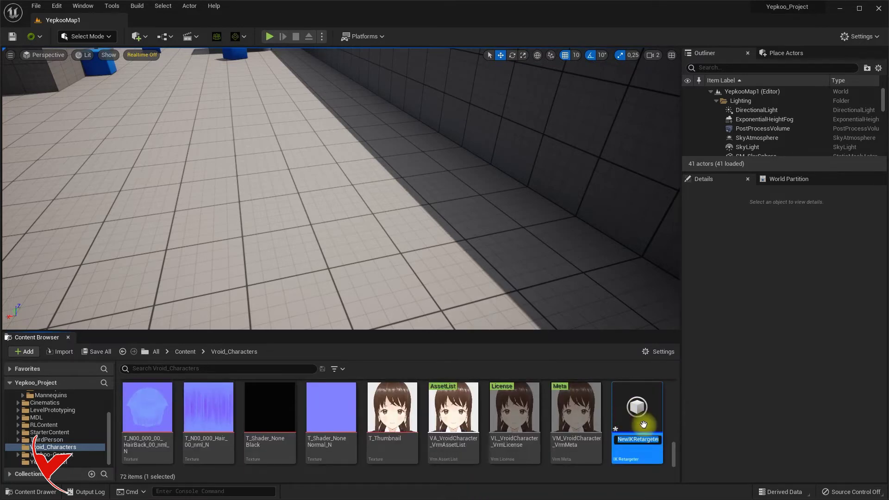
text(UE5)
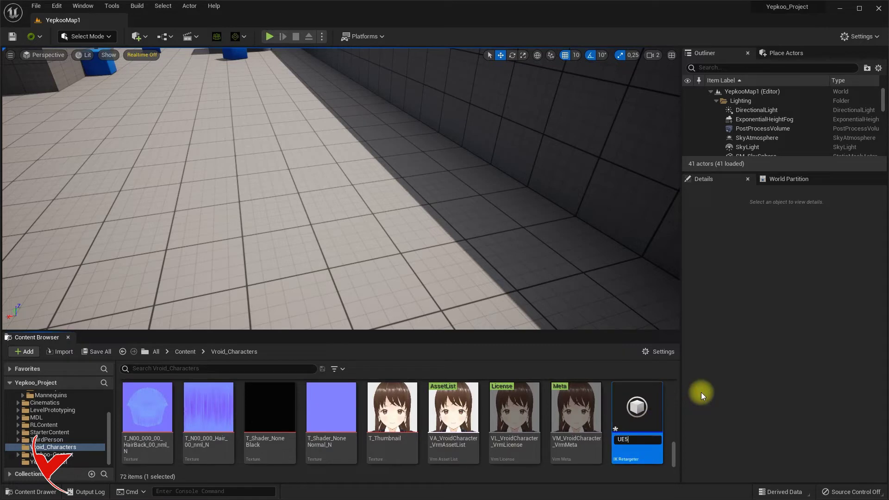
text(Vroid_Retargeter)
key(Return)
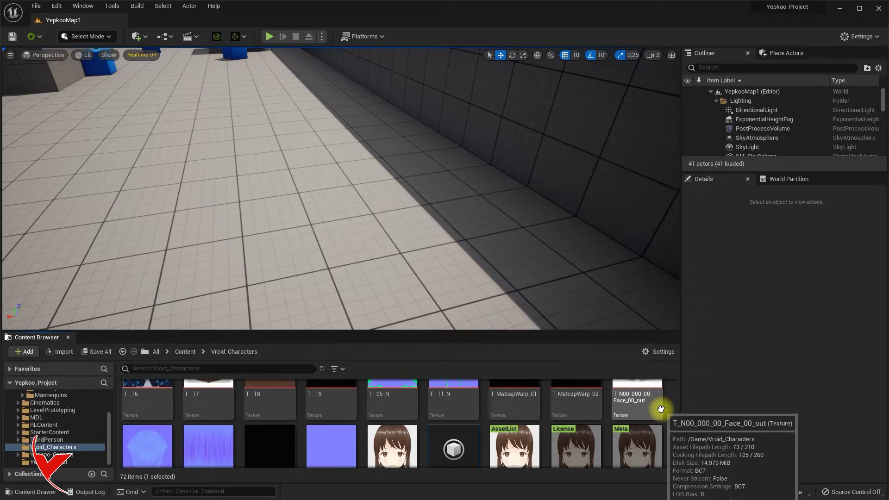
Open UE5_Vroid_Retarget docked as a tab and set IK_VroidCharacter_Mannequin as the target IK rig
double_click(436, 447)
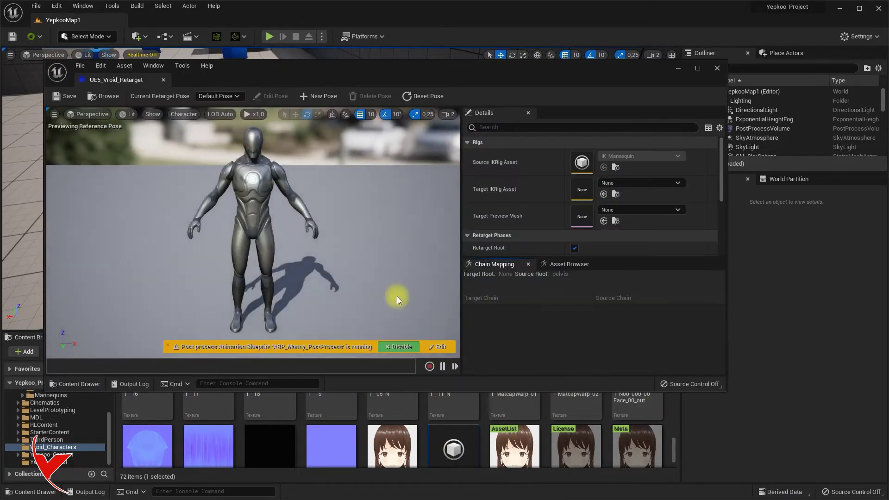
drag(141, 83, 180, 23)
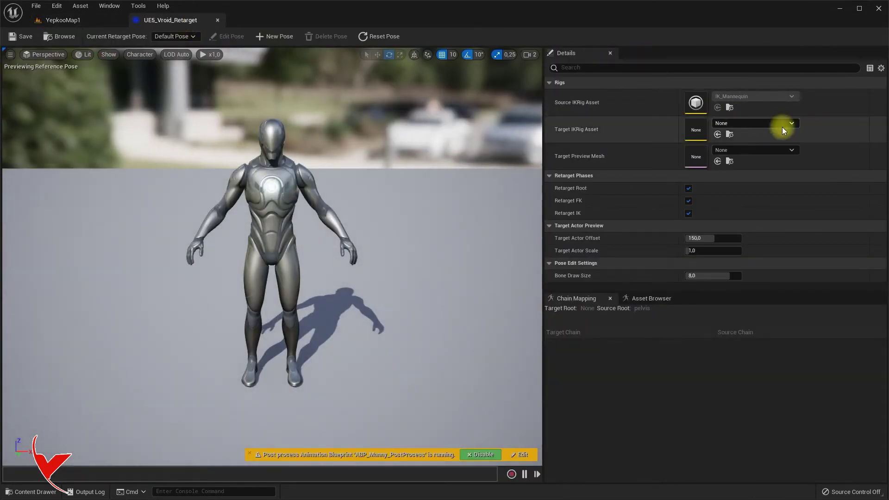
click(765, 123)
text(vr)
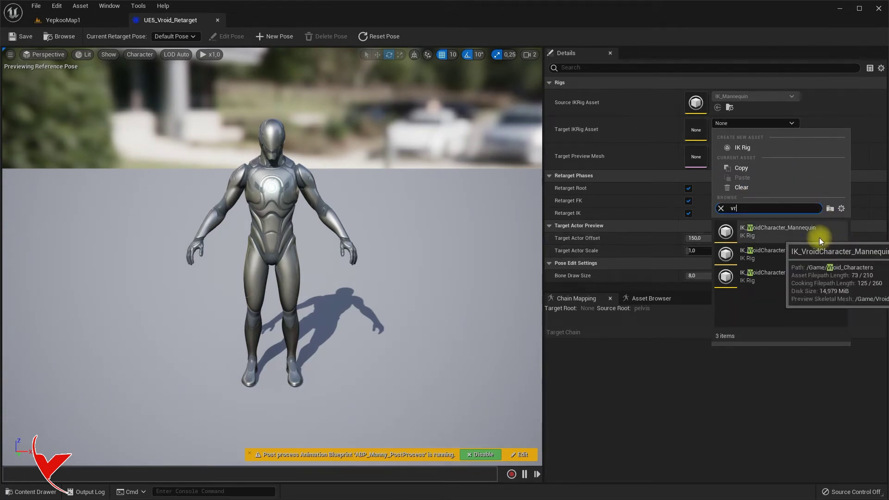
click(807, 238)
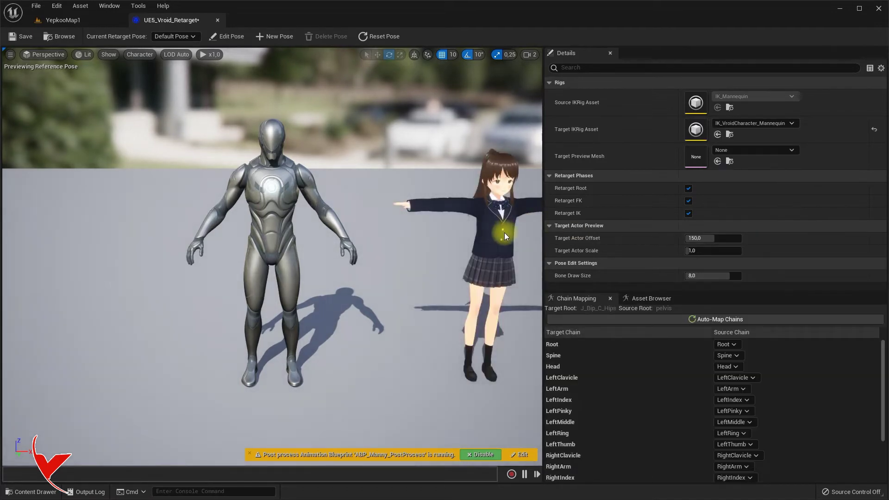
scroll(504, 234, down, 2)
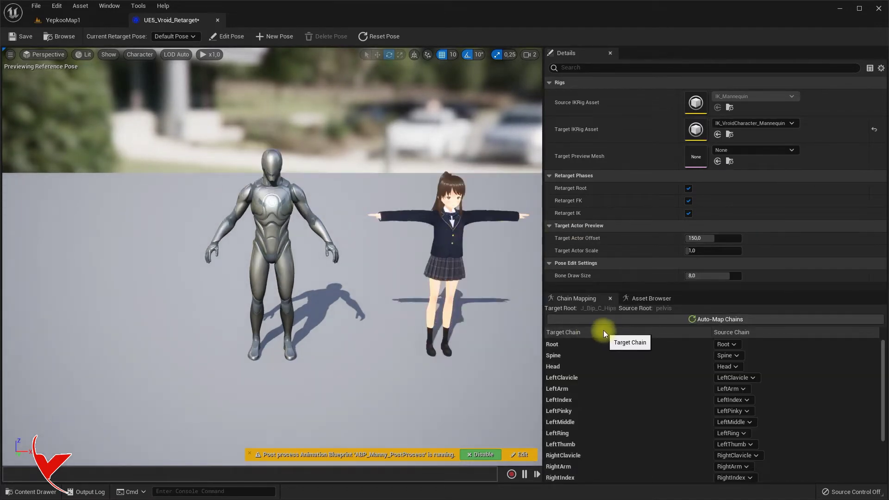
Preview MF_Idle, then MF_Run_Fwd, on both characters, paused and rewound to frame 0
click(643, 299)
double_click(575, 368)
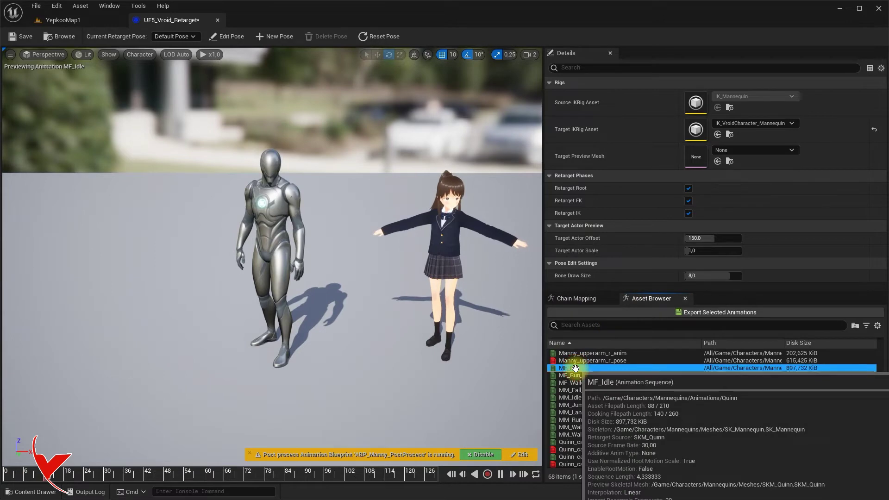
double_click(575, 374)
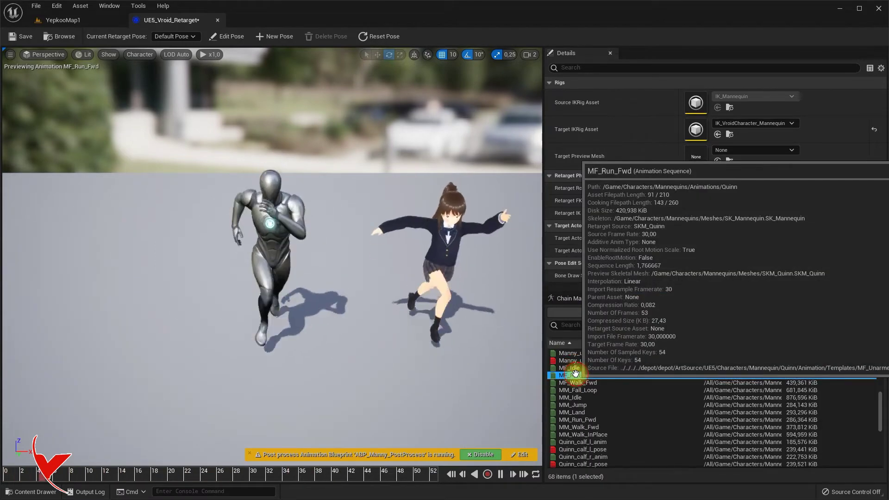
click(572, 368)
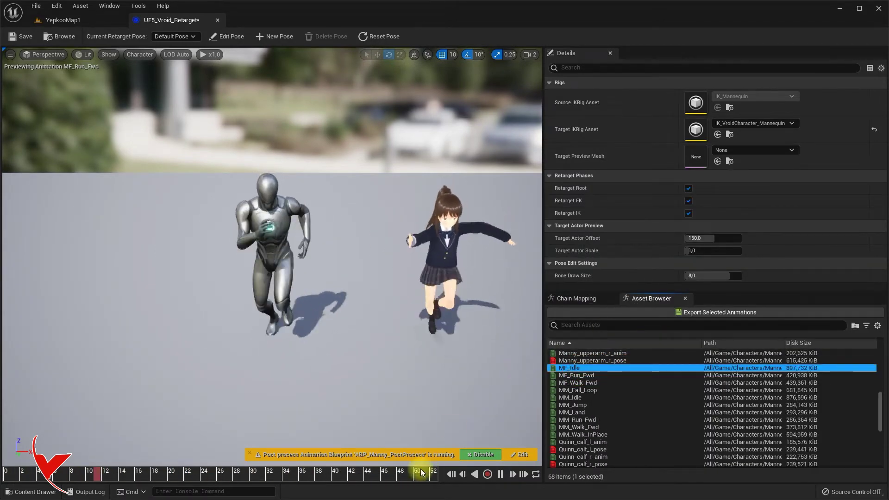
click(499, 474)
click(453, 475)
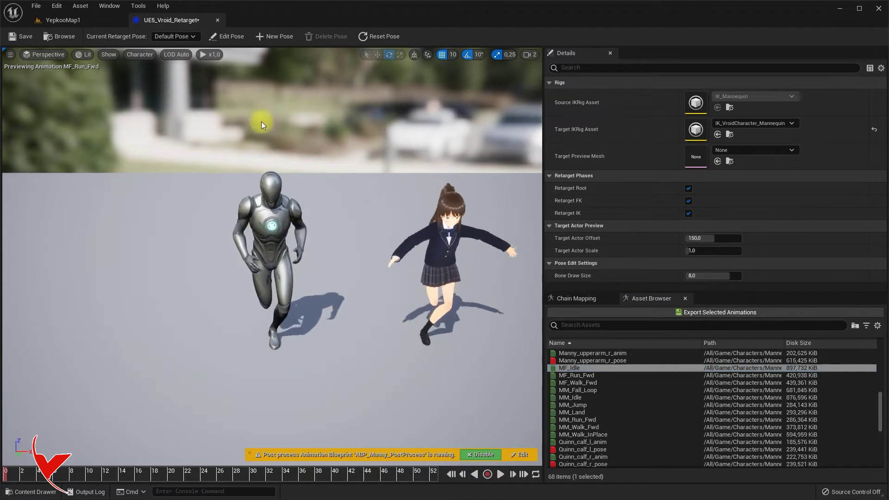
click(193, 37)
Create a retarget pose named VroidCH_Pose and save the retargeter
click(263, 37)
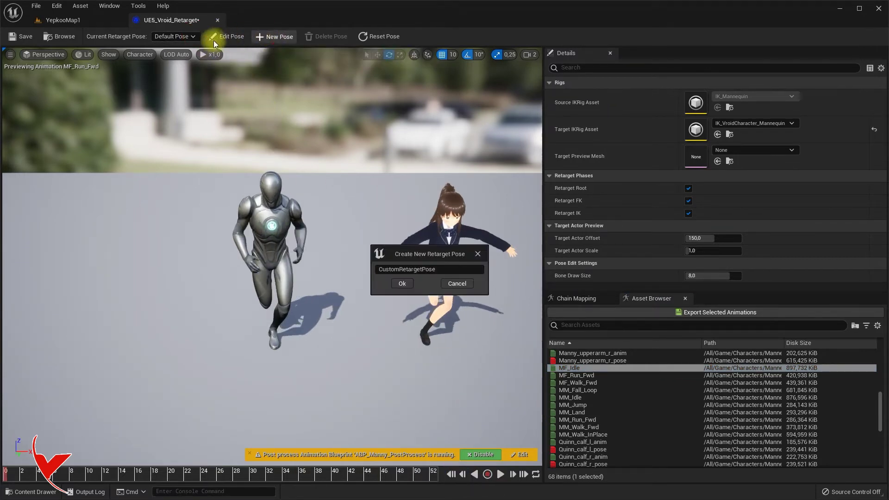
drag(448, 271, 372, 254)
text(VroidCH_)
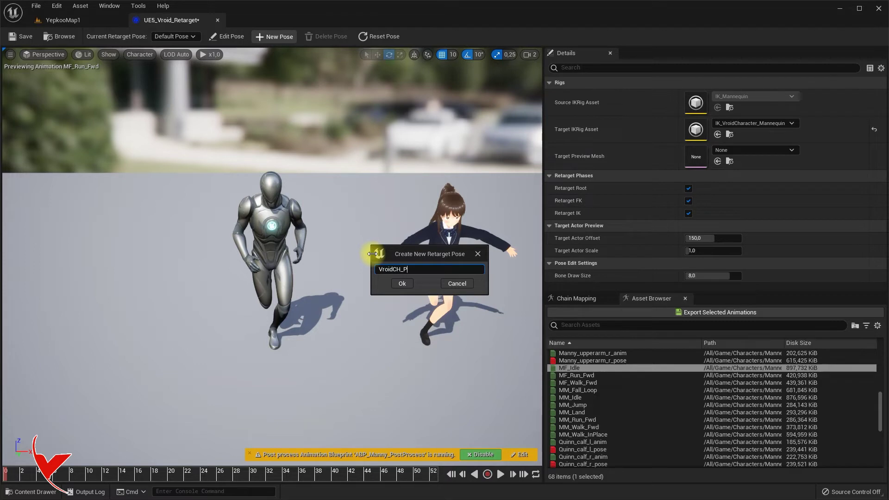
click(402, 284)
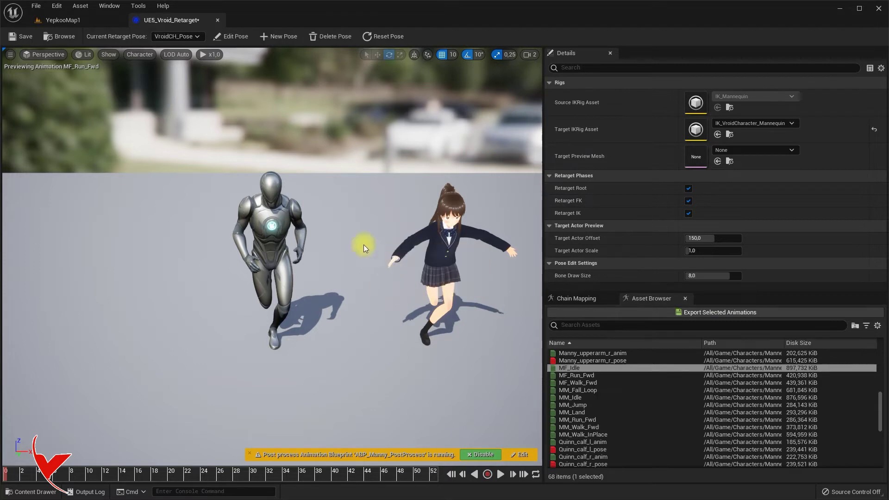
click(29, 40)
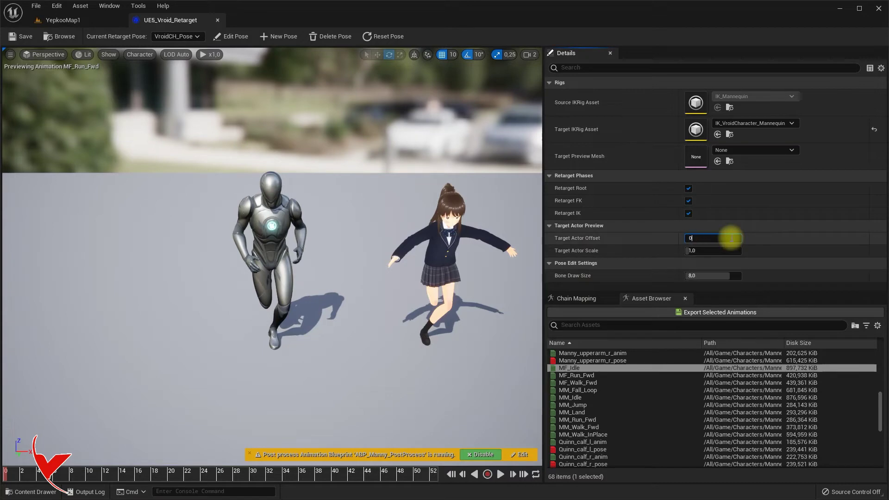
Set Target Actor Offset to 0 to overlay the VRoid character on the mannequin's T-pose, then enter Edit Pose
key(Return)
scroll(620, 382, up, 5)
scroll(616, 373, up, 5)
scroll(605, 367, up, 5)
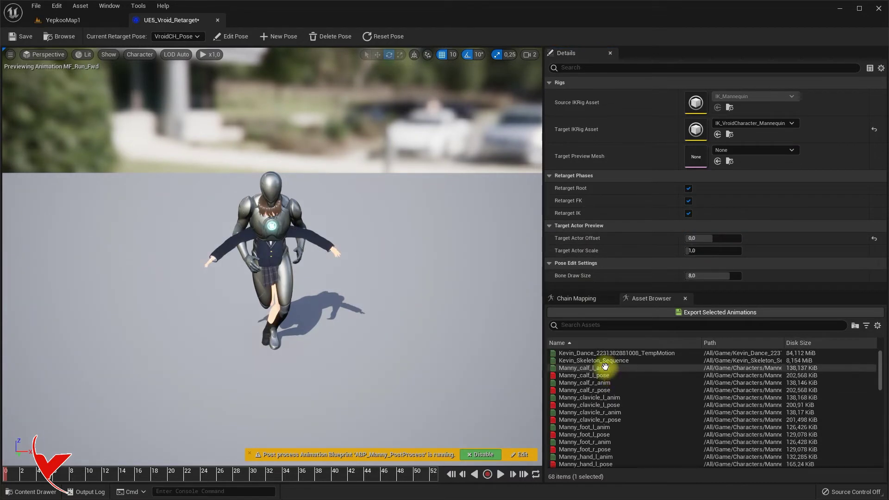
click(592, 376)
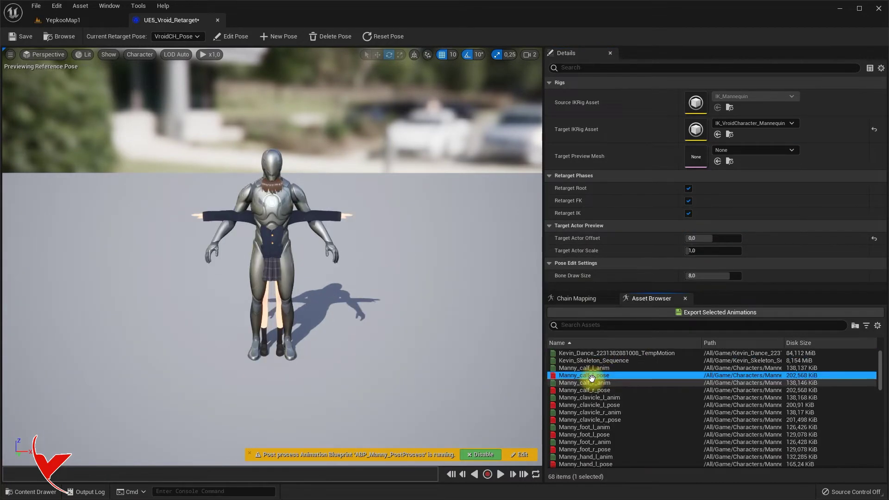
mouse_move(369, 269)
mouse_down()
mouse_move(438, 262)
mouse_move(259, 238)
mouse_up()
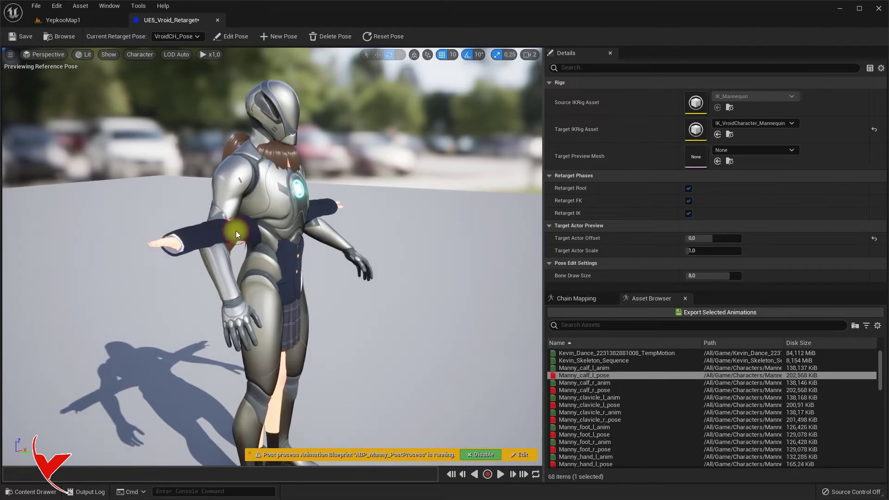
click(234, 36)
click(700, 250)
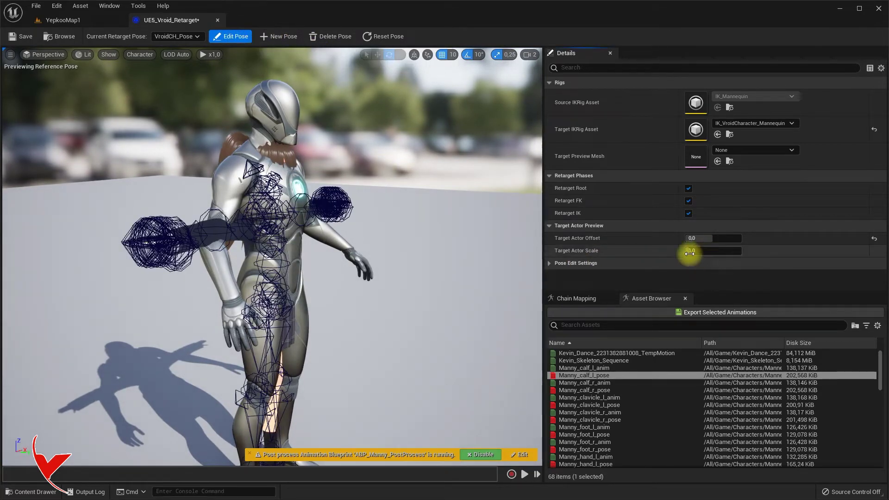
Shrink the bone draw size to about 1.2 and set Target Actor Scale to 1.15 from a front view
click(708, 276)
text(2)
key(Return)
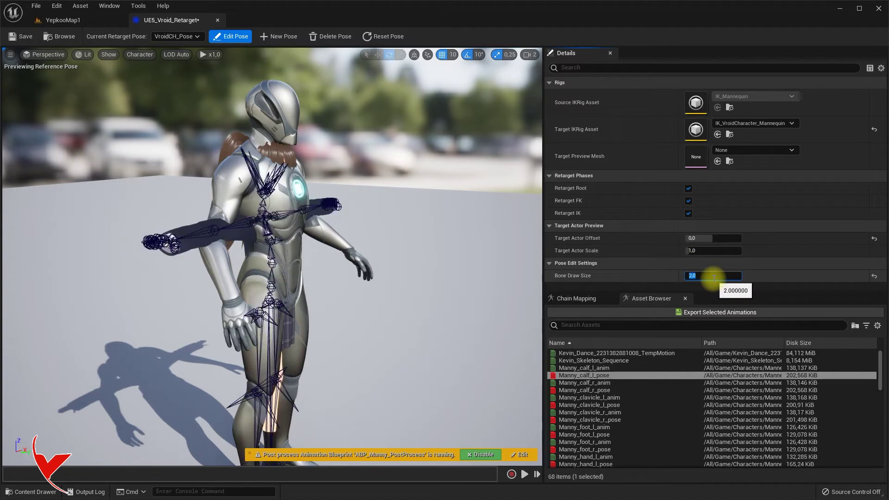
mouse_move(386, 249)
mouse_down()
mouse_move(364, 249)
mouse_move(389, 253)
mouse_up()
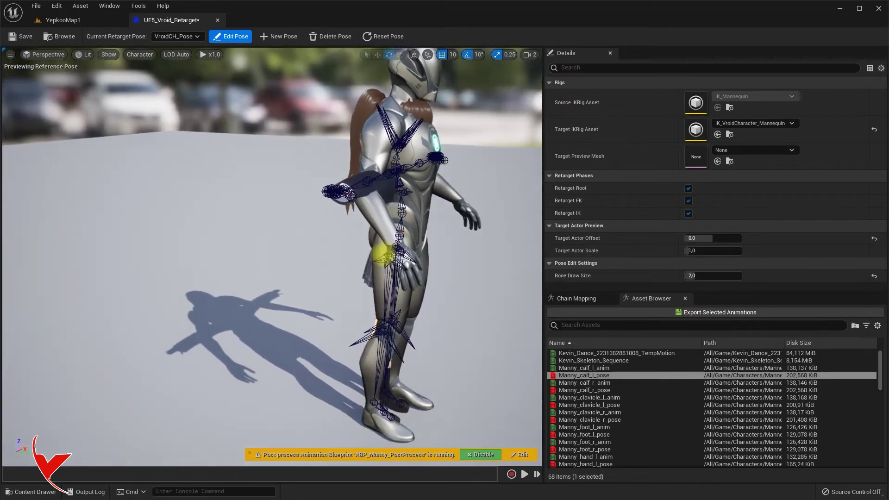
drag(389, 252, 349, 249)
drag(708, 276, 696, 250)
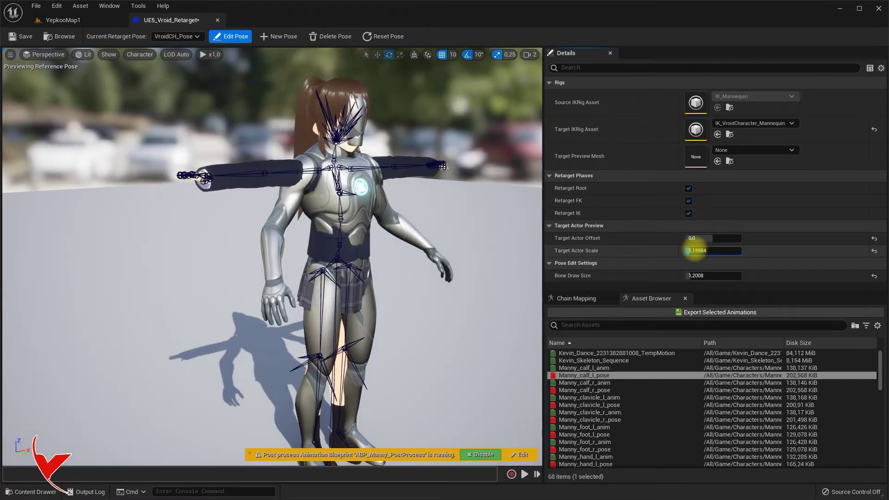
text(1)
text(5)
key(Return)
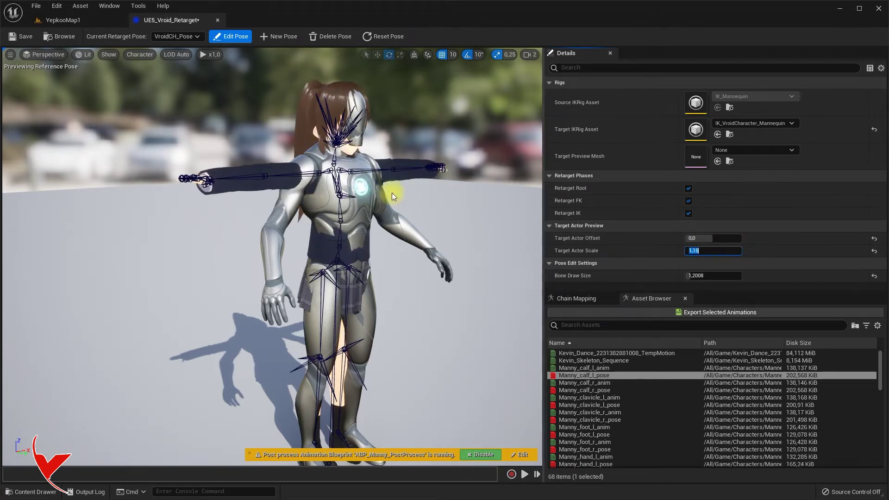
click(313, 174)
Rotate both upper-arm bones down about 40 degrees
drag(297, 141, 283, 190)
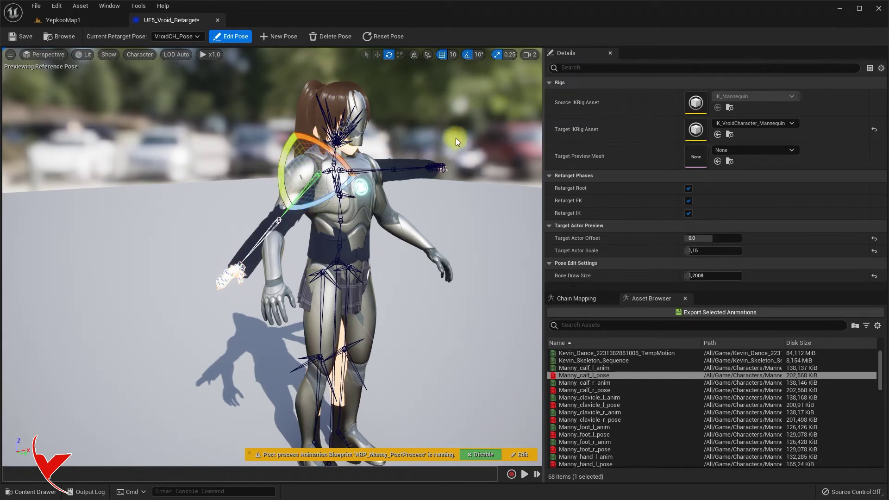
right_drag(456, 138, 351, 139)
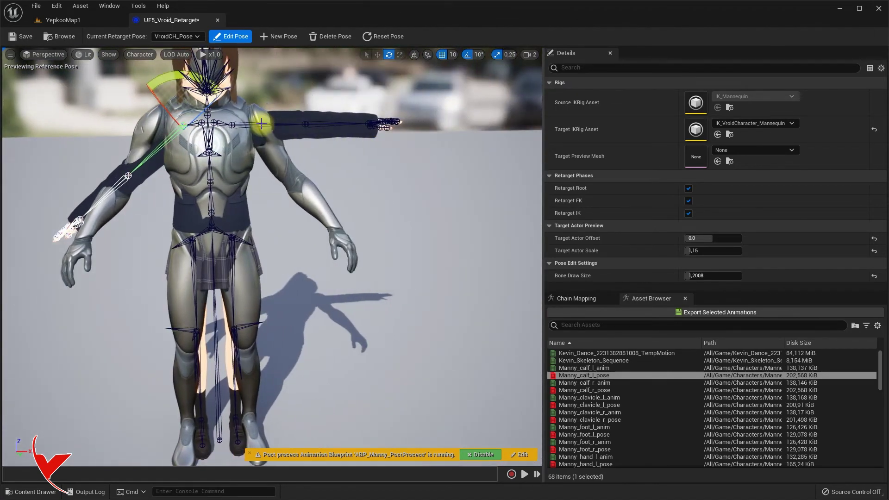
click(271, 124)
mouse_move(200, 105)
mouse_down()
mouse_move(274, 87)
mouse_move(272, 69)
mouse_up()
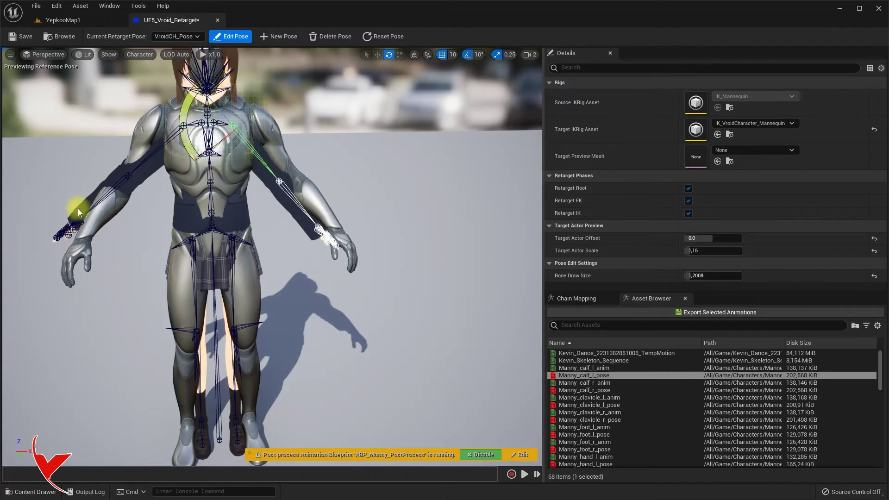
click(116, 190)
click(157, 150)
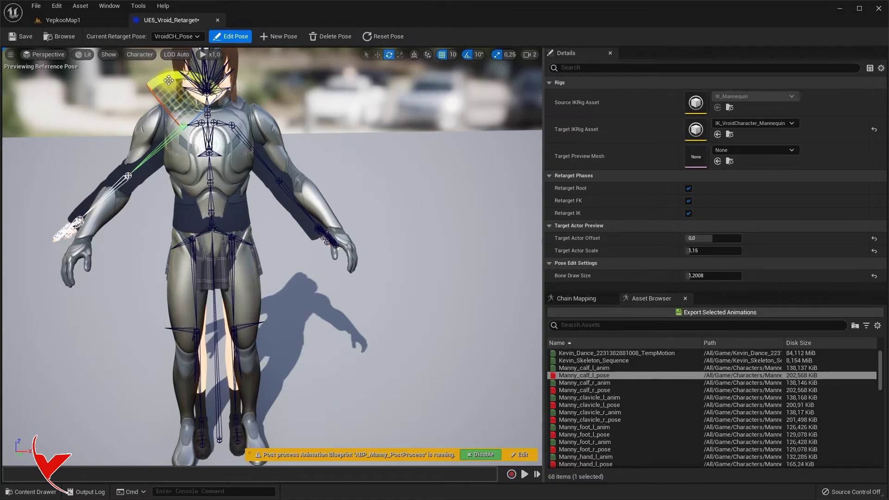
drag(171, 82, 155, 137)
Rotate the left forearm and arm so the arm hangs straight down
right_drag(155, 137, 294, 140)
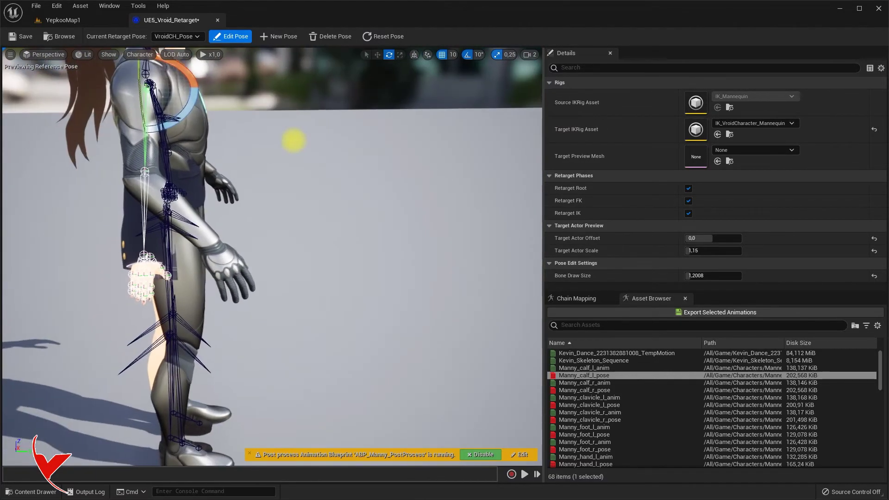
click(144, 198)
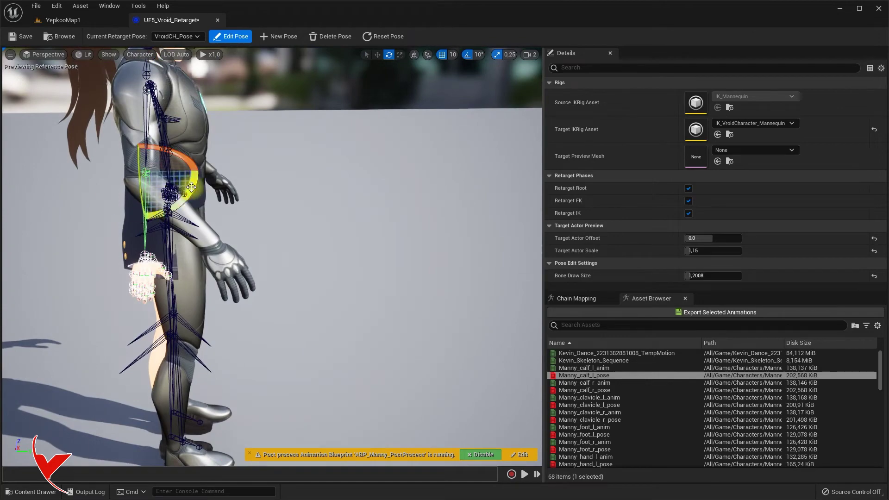
drag(192, 187, 215, 193)
mouse_move(214, 192)
right_down()
mouse_move(146, 197)
mouse_move(287, 207)
mouse_move(280, 203)
right_up()
mouse_move(166, 122)
mouse_down()
mouse_move(180, 208)
mouse_move(169, 218)
mouse_up()
right_drag(278, 231, 324, 222)
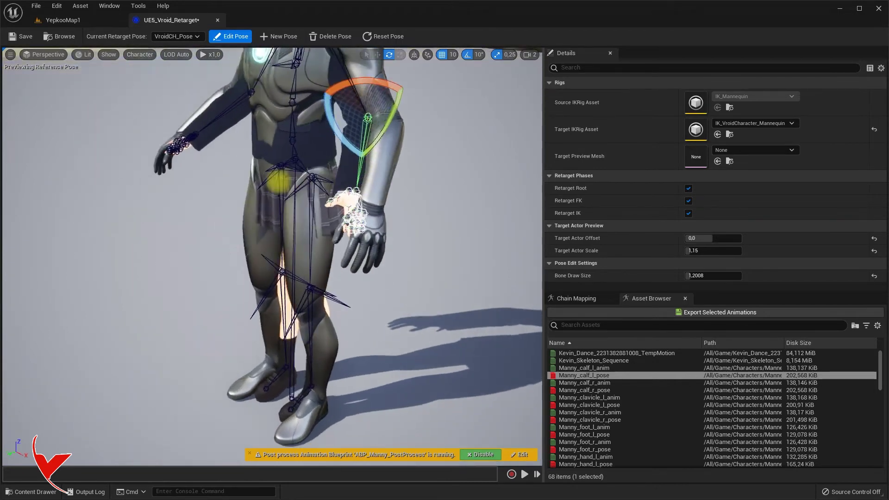
Rotate both thighs slightly outward and restore Target Actor Offset to 150
right_drag(278, 183, 251, 179)
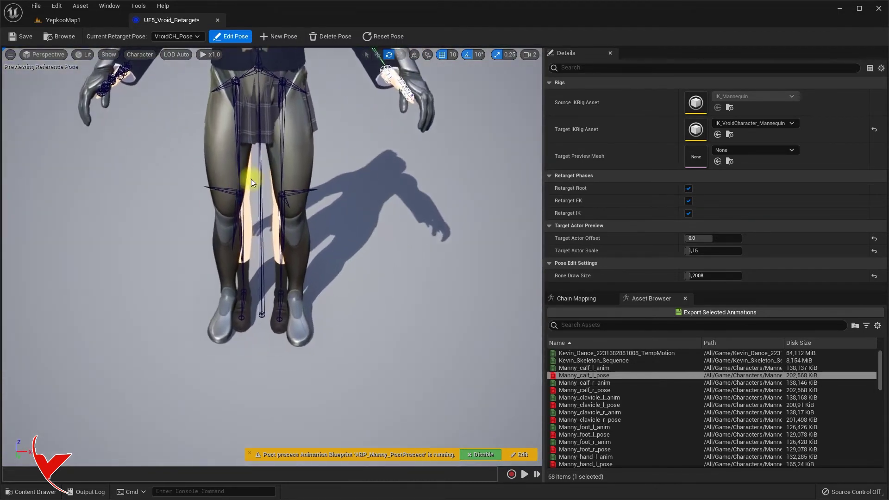
click(282, 141)
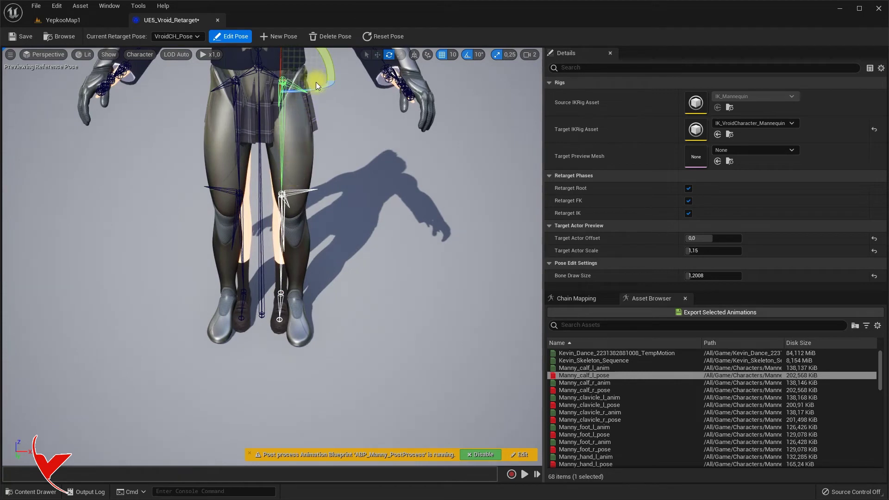
mouse_move(335, 96)
mouse_down()
mouse_move(330, 71)
mouse_move(367, 99)
mouse_up()
mouse_move(367, 99)
right_down()
mouse_move(374, 96)
mouse_move(354, 104)
right_up()
drag(325, 108, 336, 132)
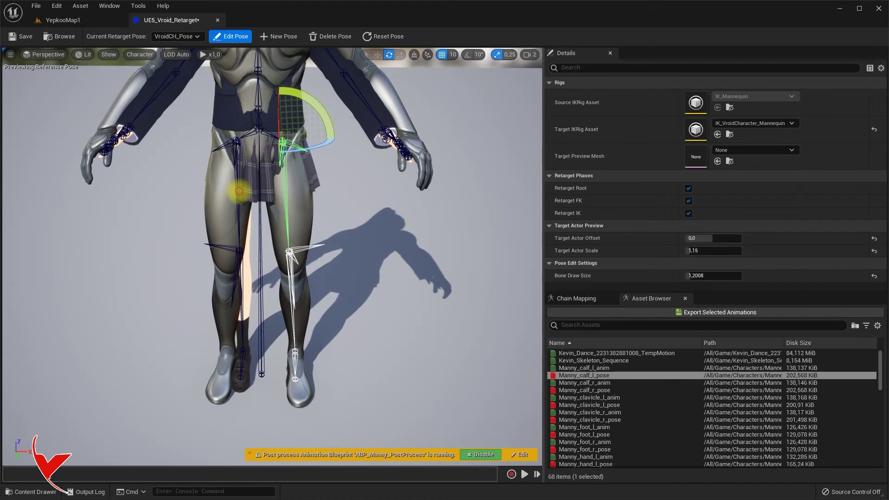
click(238, 190)
drag(258, 93, 278, 106)
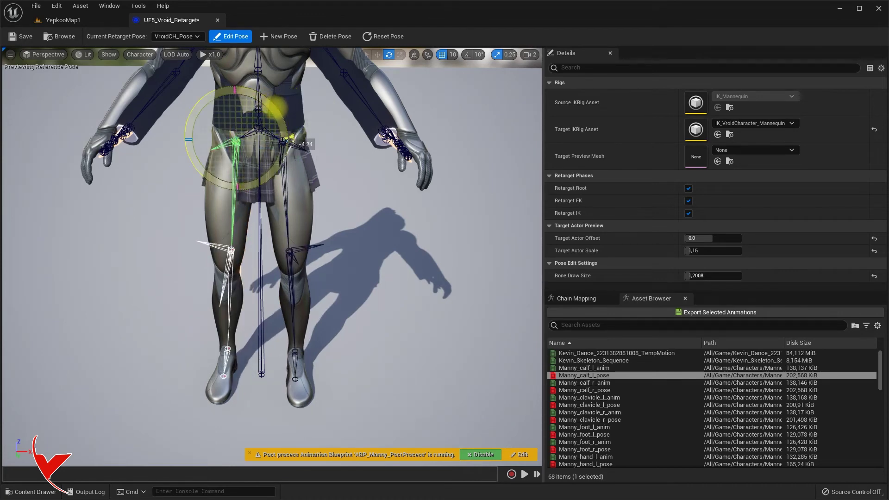
click(874, 238)
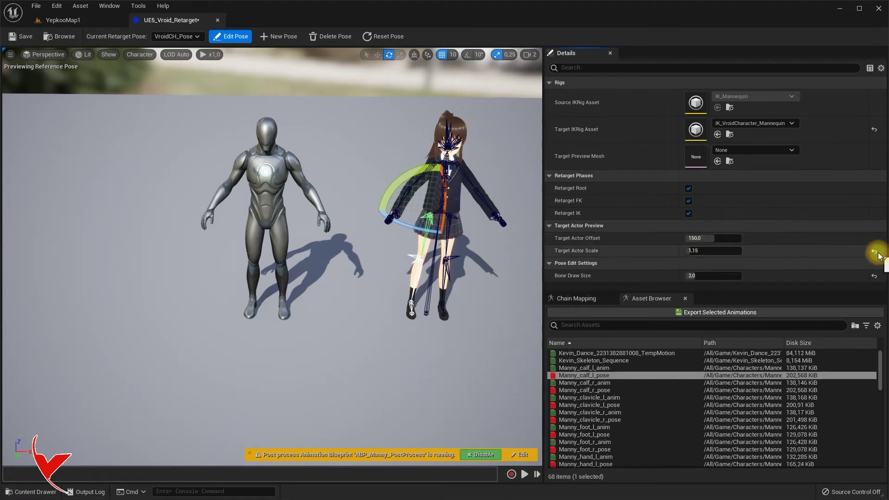
Reset Target Actor Scale to 1.0 and exit Edit Pose to preview MF_Idle on both characters
click(876, 252)
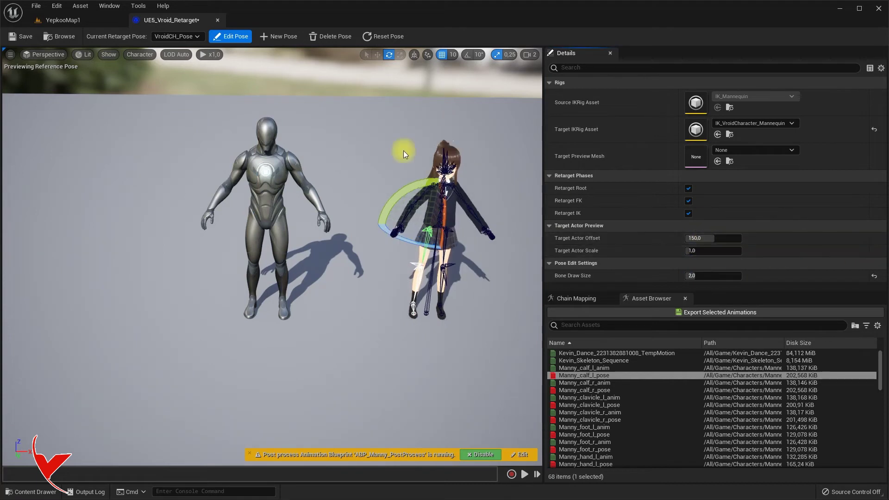
click(225, 36)
mouse_move(371, 210)
right_down()
mouse_move(386, 176)
mouse_move(352, 176)
right_up()
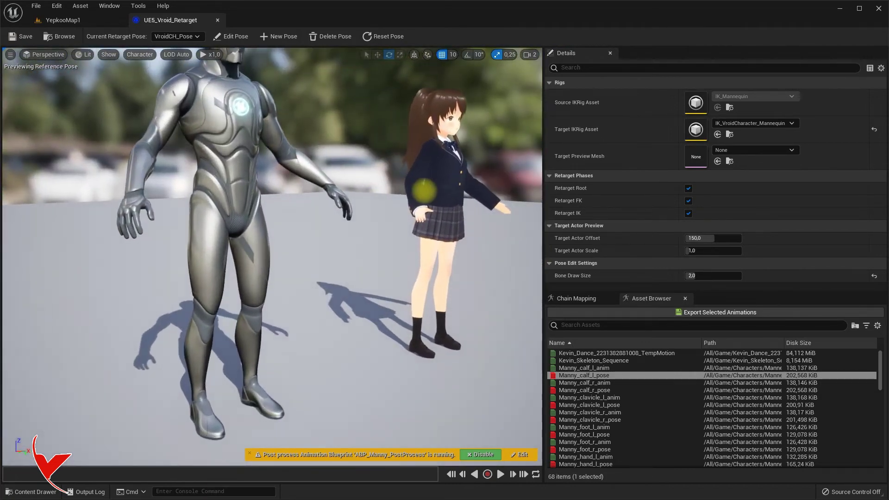
scroll(597, 380, down, 4)
scroll(612, 401, down, 3)
scroll(612, 417, down, 3)
Preview the MF_Idle and MM_Idle animations on both the mannequin and the VRoid character
click(575, 368)
mouse_move(476, 322)
right_down()
mouse_move(452, 320)
mouse_move(476, 321)
right_up()
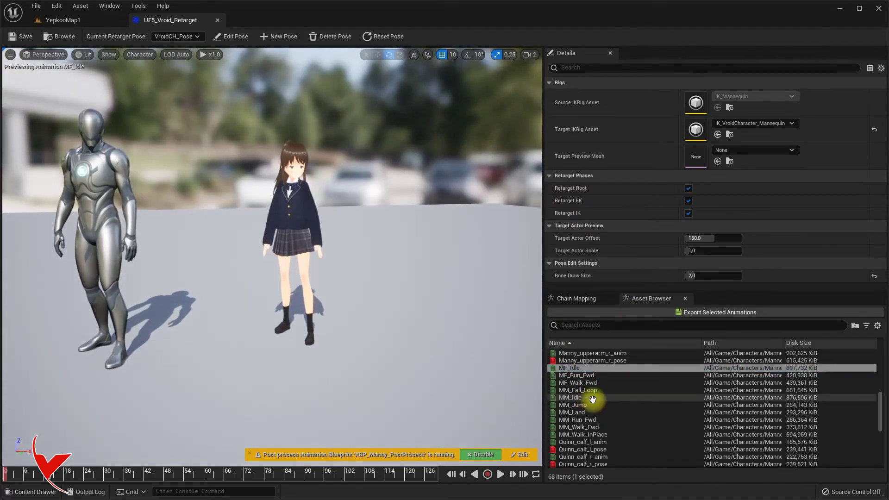
click(574, 397)
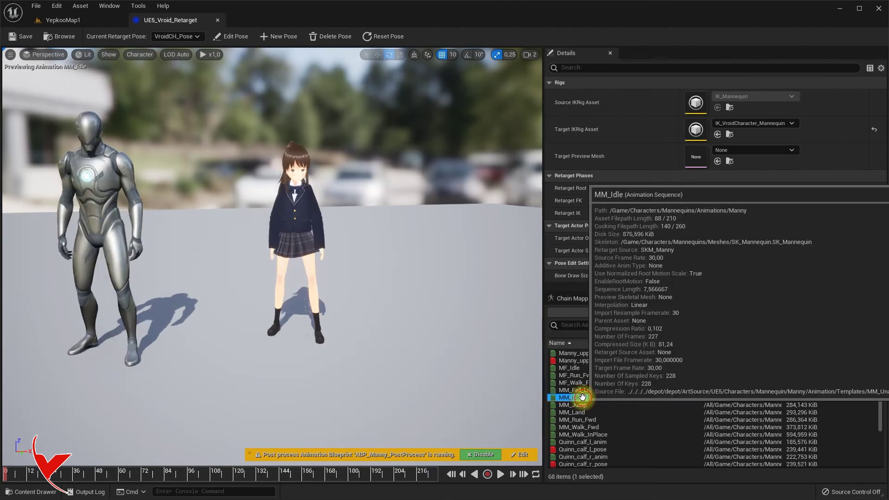
Play MF_Walk_Fwd on both characters, then close the UE5_Vroid_Retarget editor
click(592, 384)
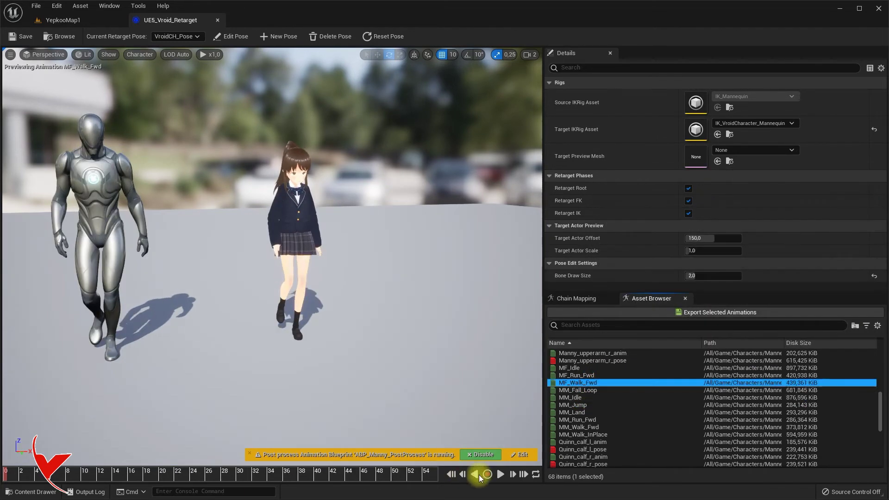
click(500, 475)
drag(460, 389, 419, 355)
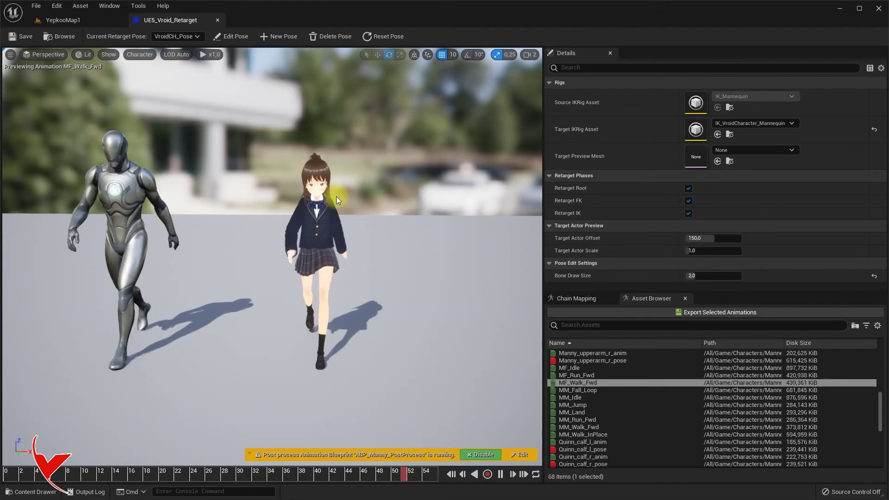
click(217, 20)
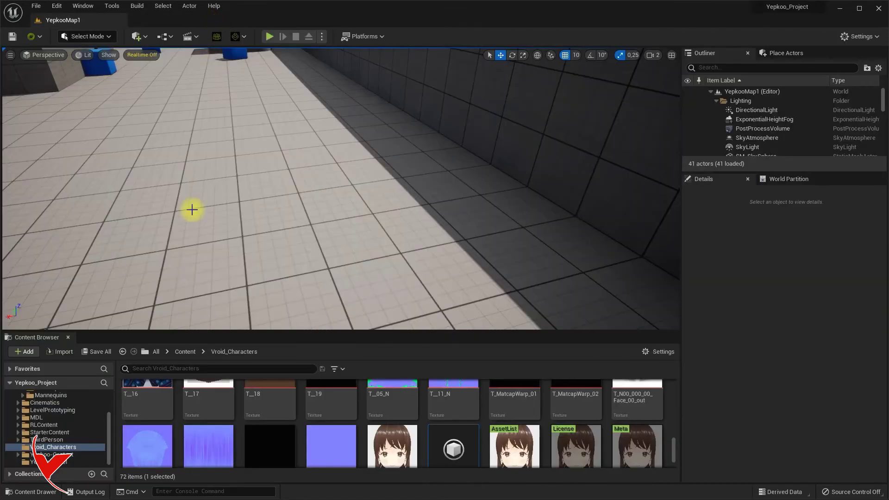
Create a new Animation folder inside Vroid_Characters
scroll(339, 415, up, 3)
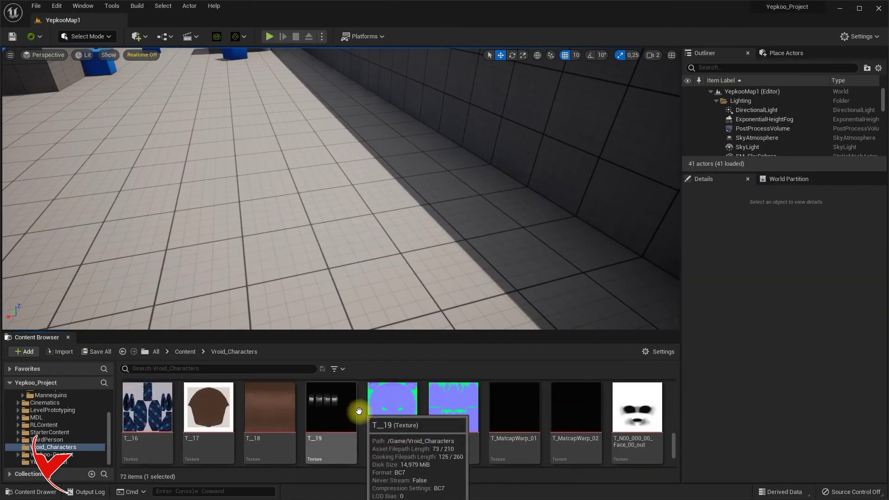
scroll(339, 415, up, 3)
drag(675, 422, 680, 382)
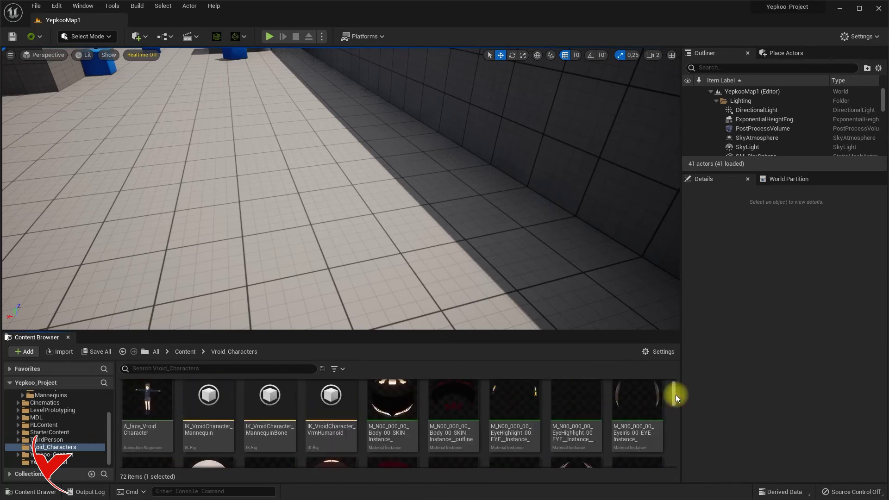
ctrl+scroll(556, 413, down, 2)
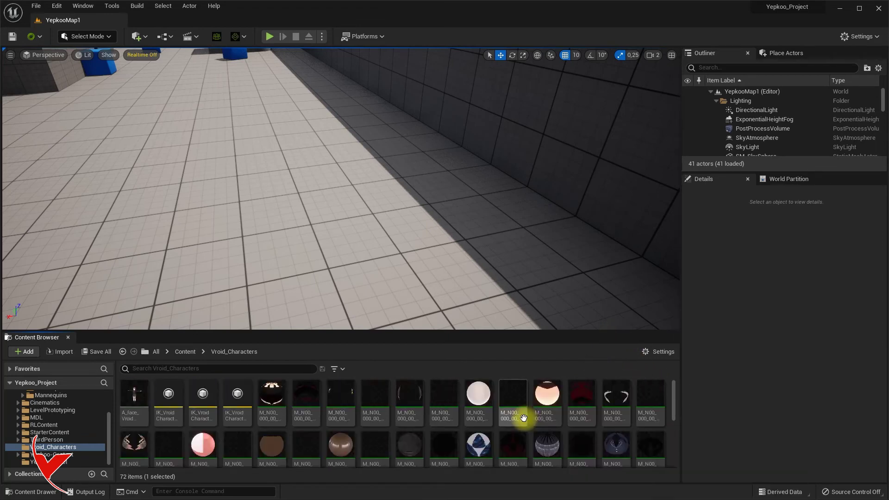
ctrl+scroll(526, 415, down, 2)
right_click(510, 453)
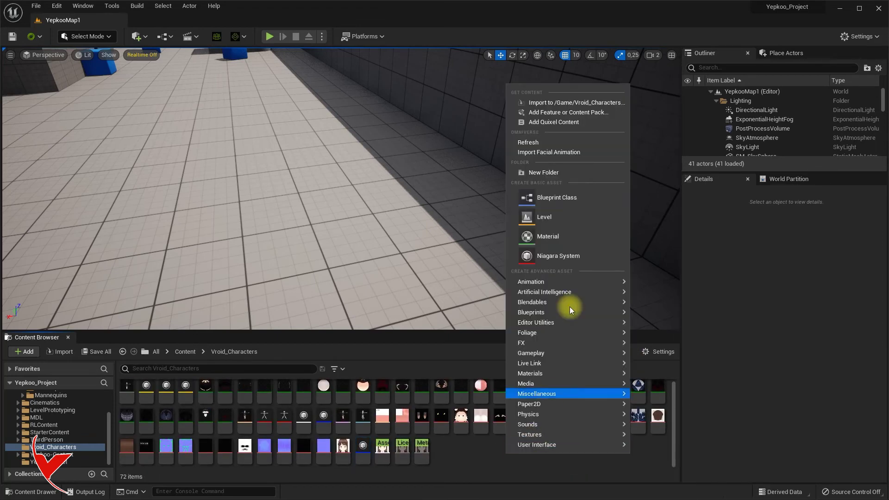
click(569, 176)
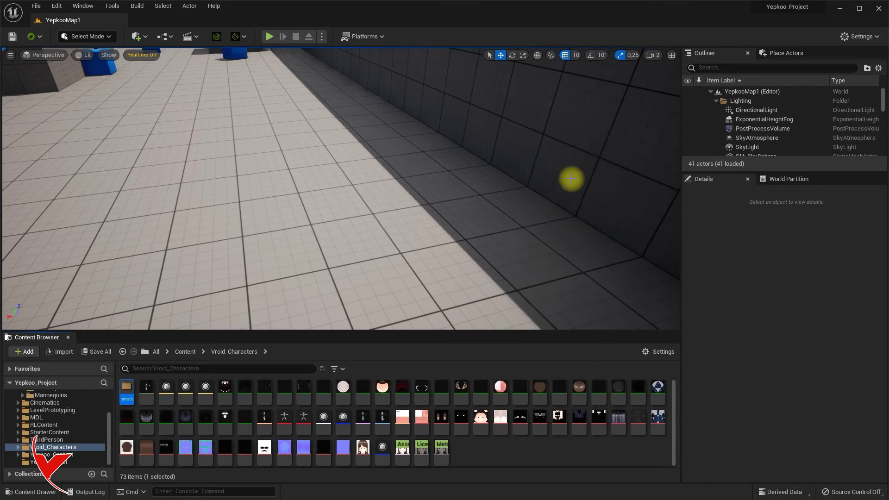
Navigate to the Characters > Mannequins > Animations folder containing ABP_Manny
ctrl+scroll(182, 440, up, 3)
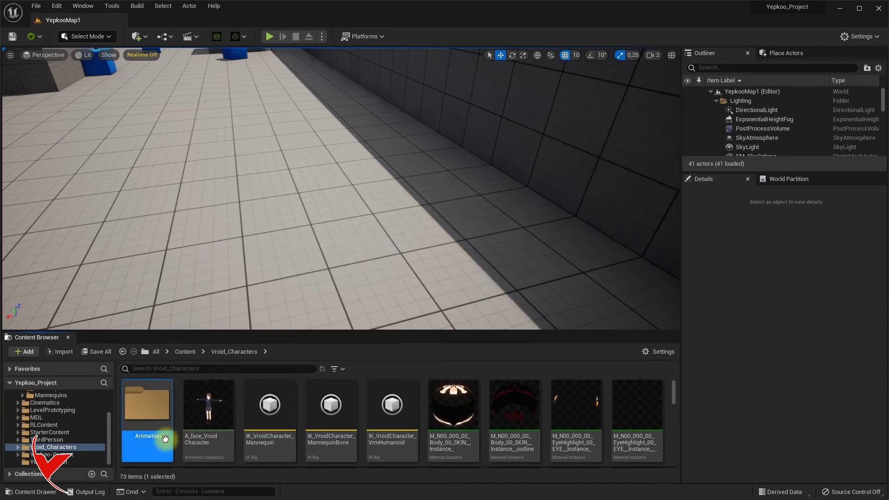
drag(109, 438, 109, 410)
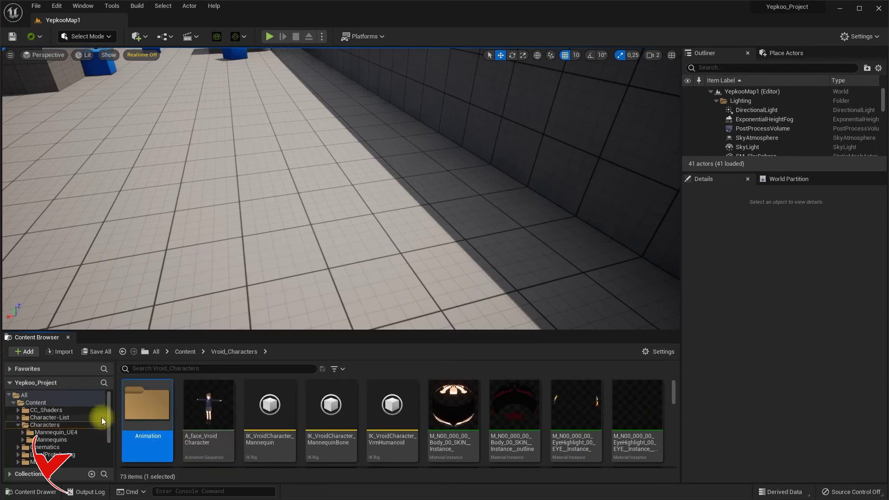
click(64, 425)
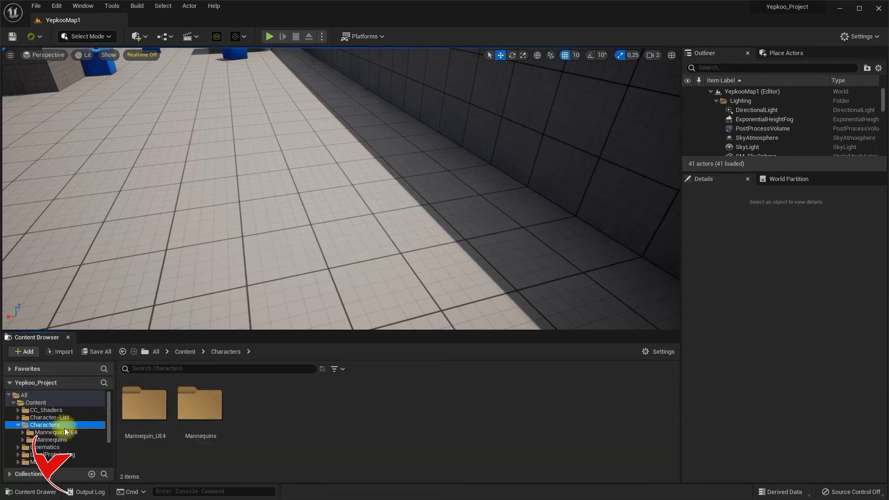
click(200, 412)
double_click(199, 413)
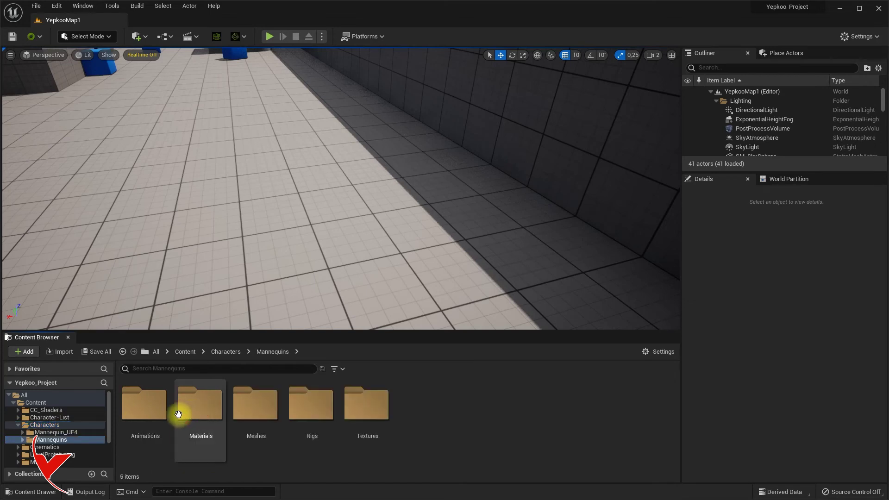
double_click(148, 412)
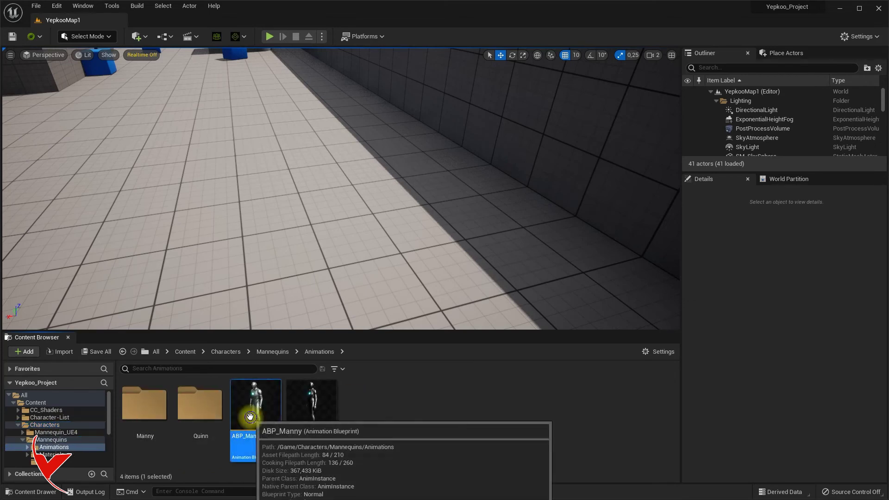
Duplicate and retarget ABP_Manny with the UE5_Vroid_Retarget IK retargeter, mapping SKM_Manny to SK_VroidCharacter
right_click(250, 417)
mouse_move(331, 189)
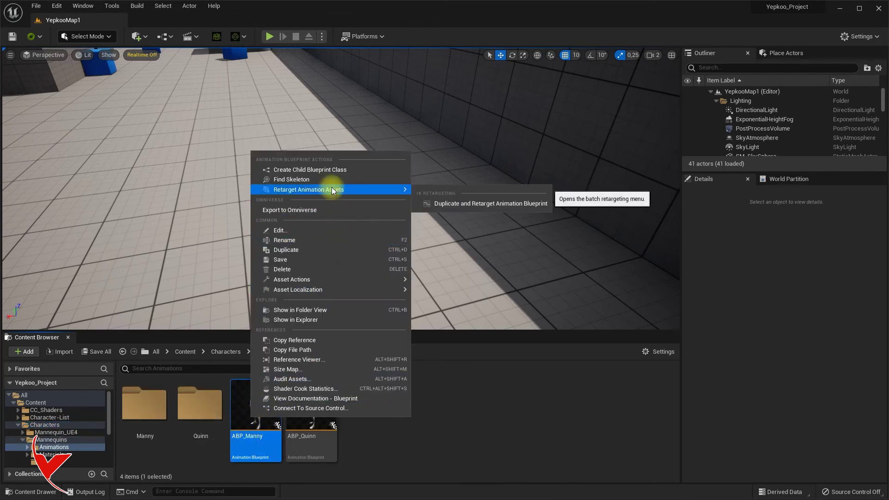
click(468, 205)
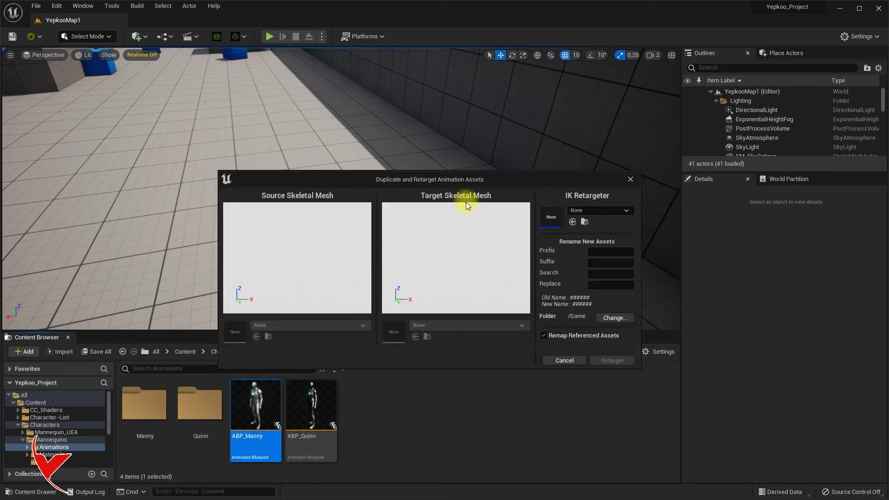
click(593, 211)
click(641, 297)
text(Vr)
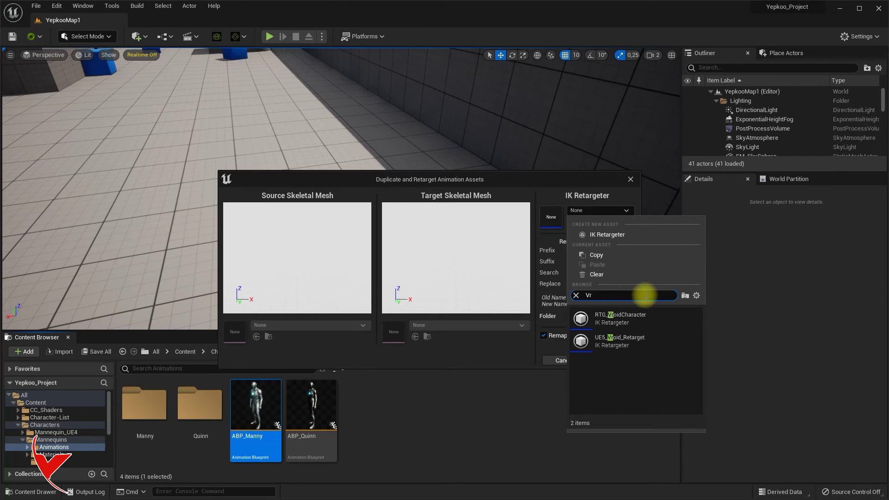
click(643, 348)
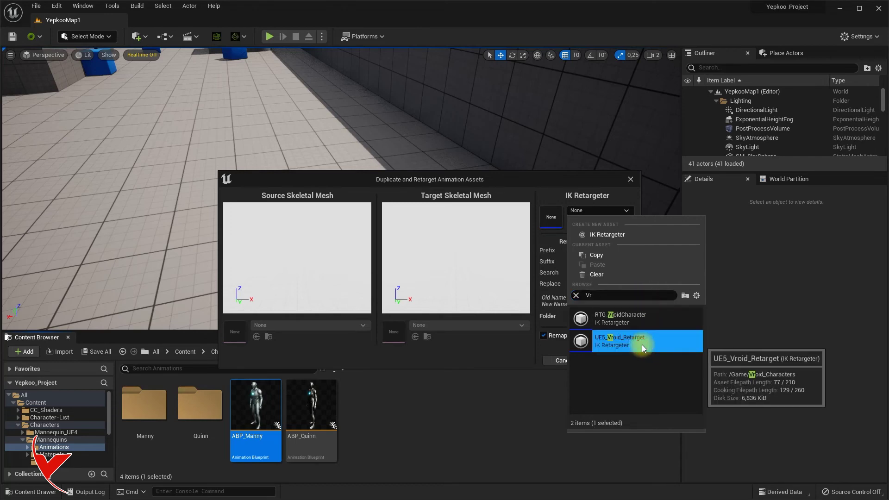
click(642, 345)
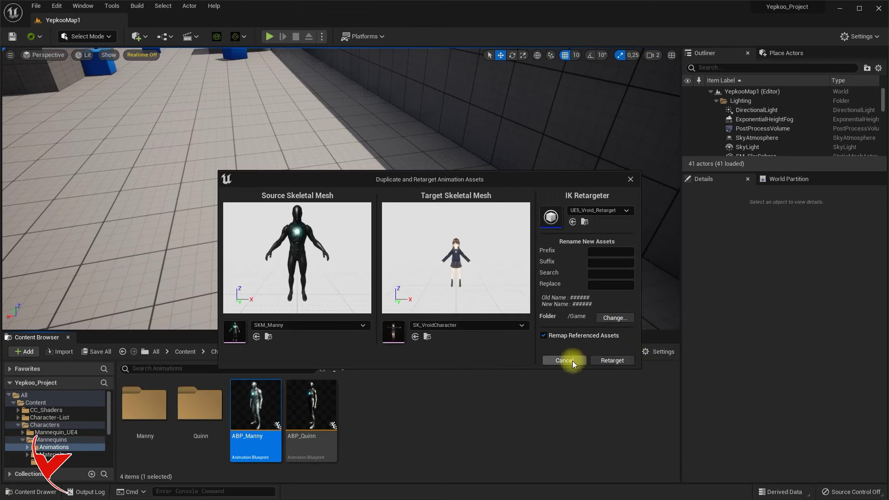
click(573, 360)
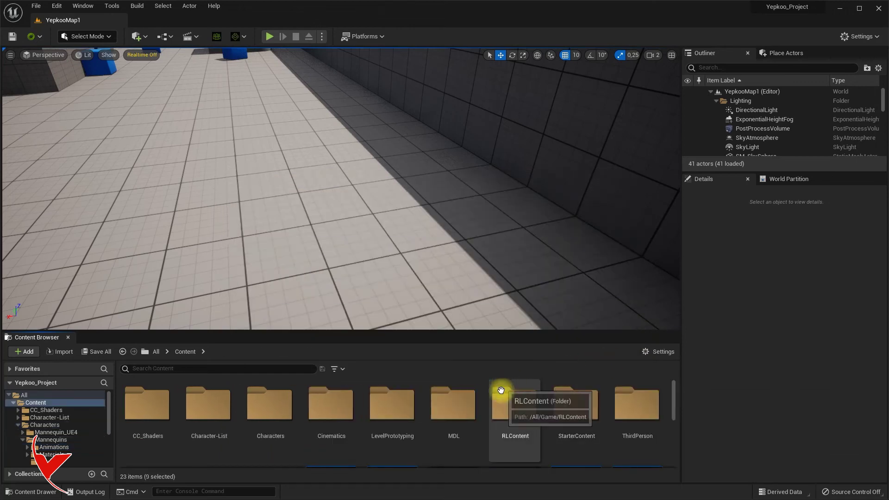
Open the retargeted MM_Walk_InPlace animation to check the result
scroll(458, 420, down, 2)
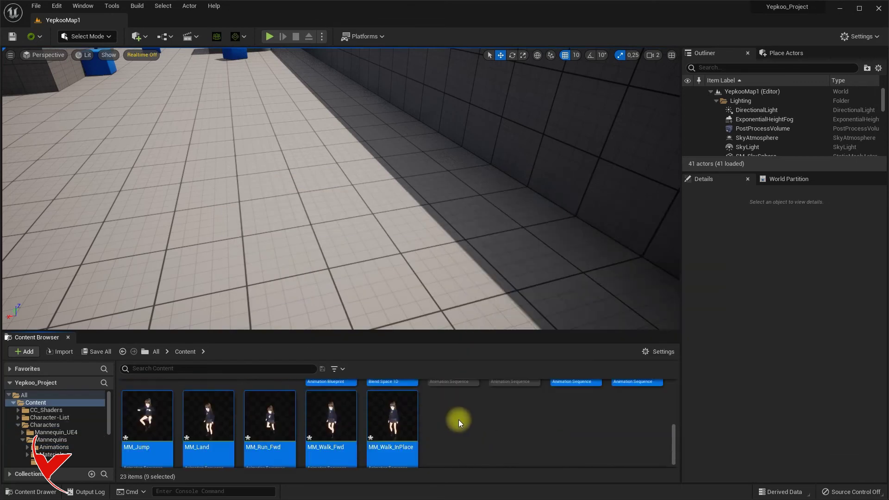
click(406, 413)
double_click(406, 413)
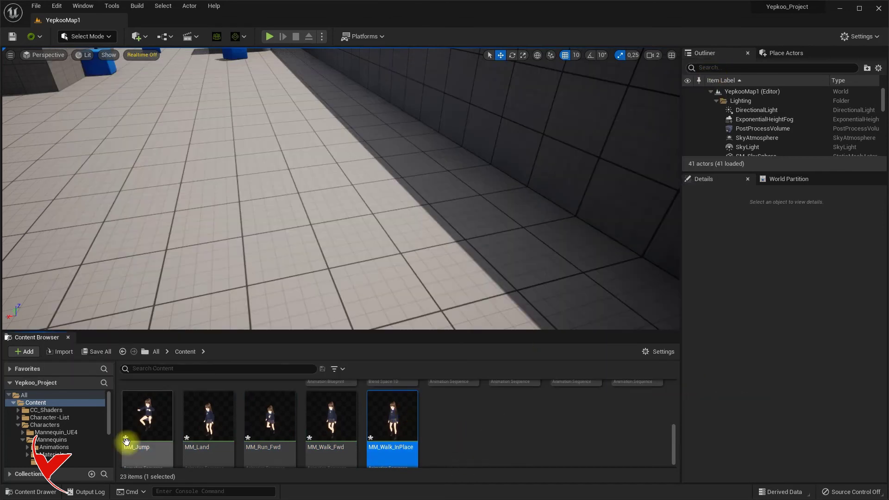
Copy BP_ThirdPersonCharacter from ThirdPerson/Blueprints into the Content folder
scroll(99, 444, down, 3)
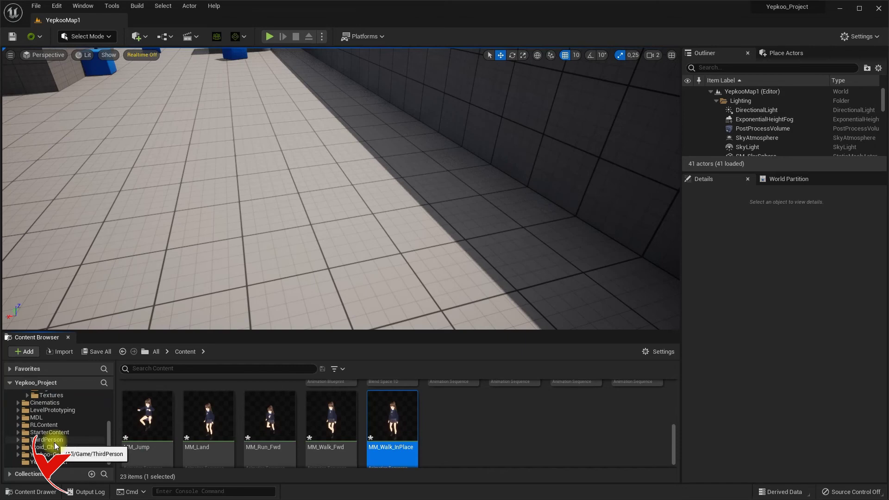
click(47, 440)
click(155, 420)
double_click(156, 420)
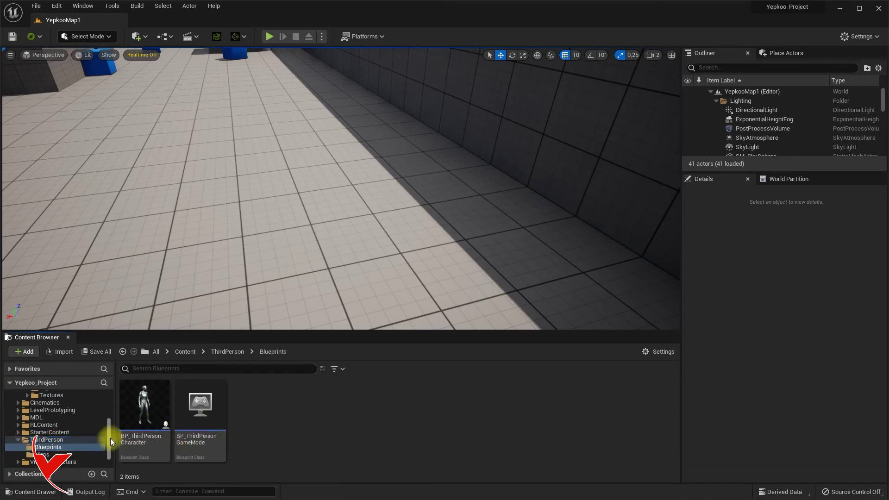
scroll(84, 438, up, 5)
drag(146, 399, 46, 406)
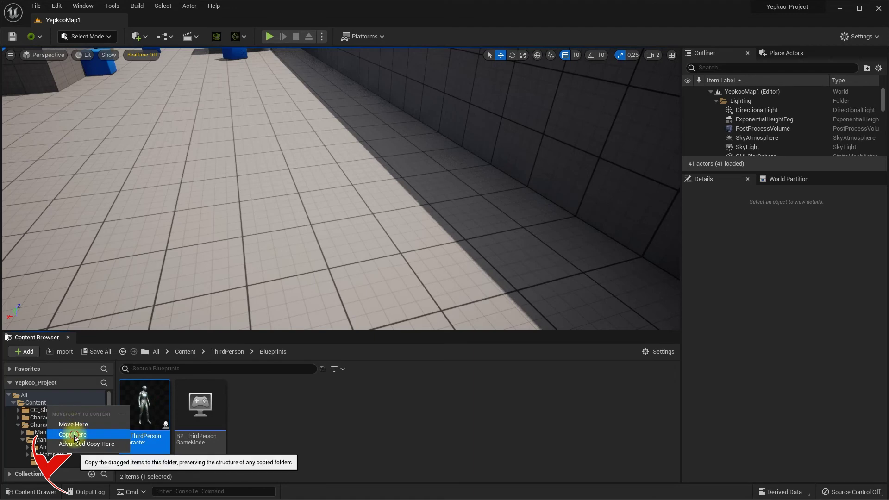
click(72, 435)
click(36, 403)
Save all unsaved assets
scroll(493, 431, down, 2)
scroll(499, 439, down, 2)
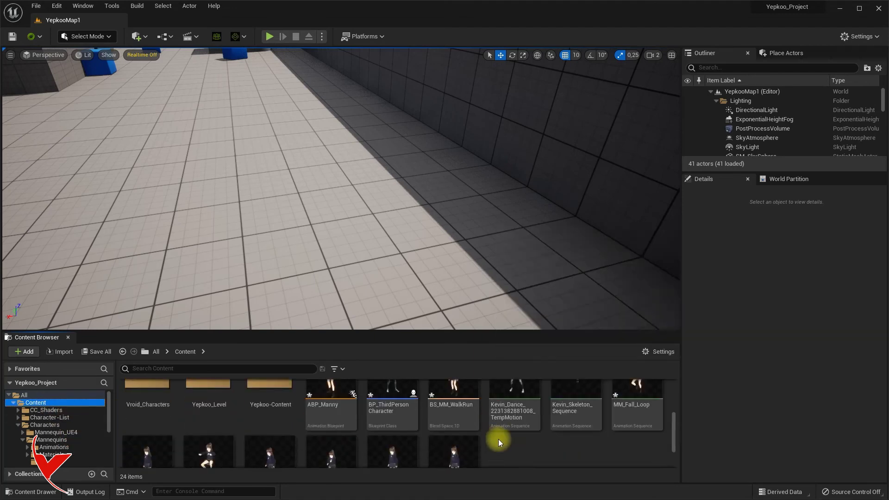
click(106, 355)
click(494, 377)
Rename the copied BP_ThirdPersonCharacter to VroidCH_BP
scroll(615, 431, down, 2)
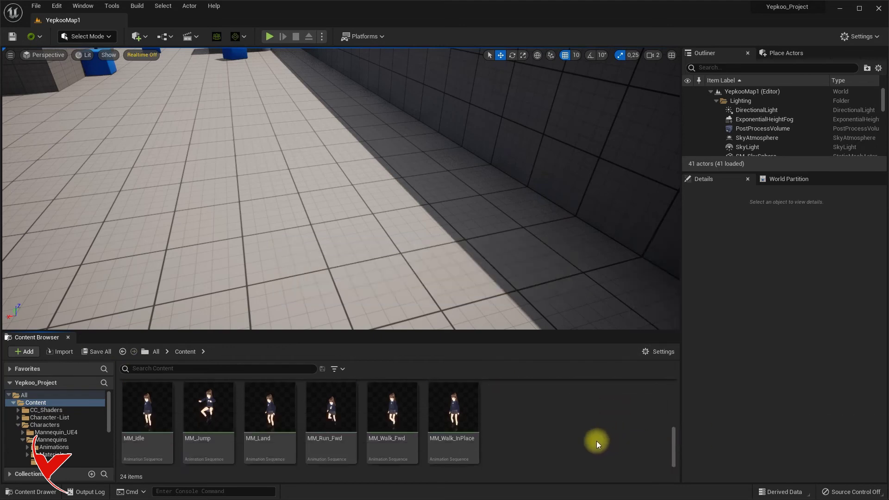
scroll(568, 440, up, 2)
click(389, 398)
scroll(565, 406, up, 2)
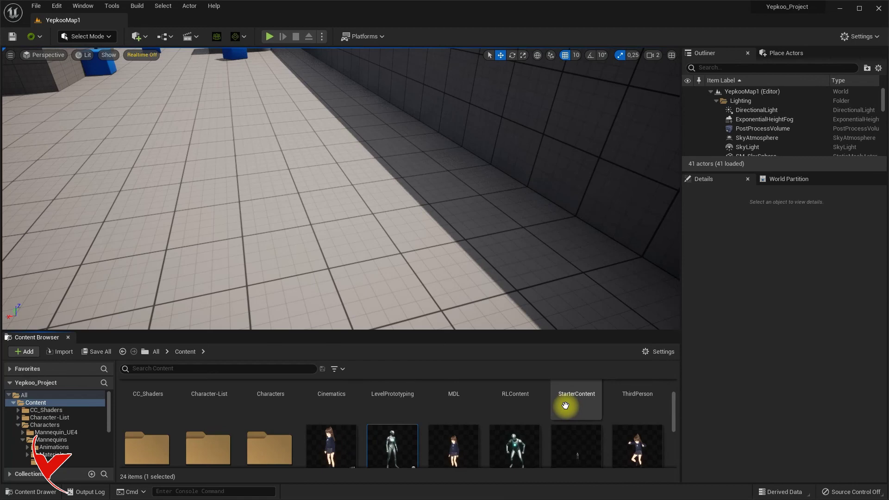
key(F2)
text(VroidCH_BP)
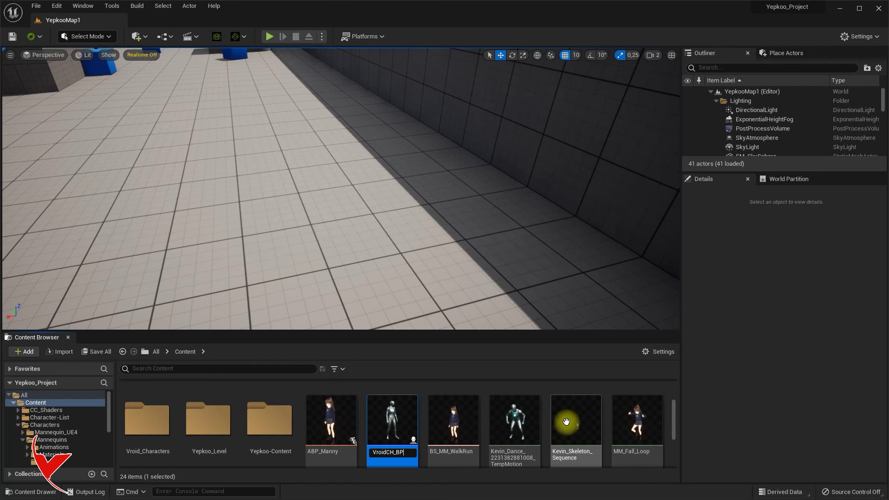
key(Return)
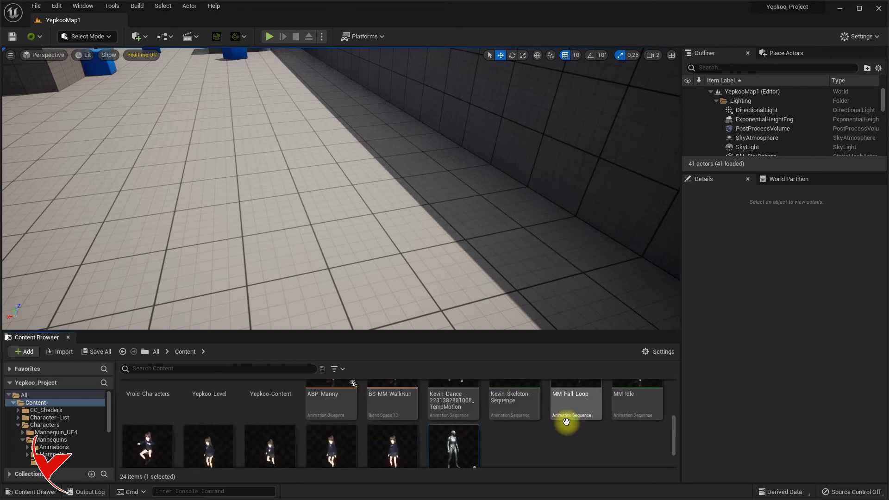
scroll(463, 436, down, 1)
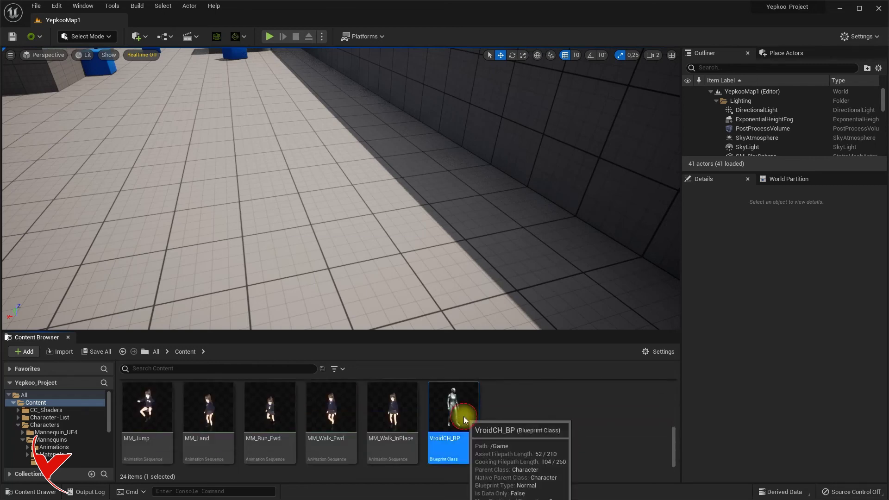
In VroidCH_BP, set the Mesh component's skeletal mesh to SK_VroidCharacter
double_click(453, 408)
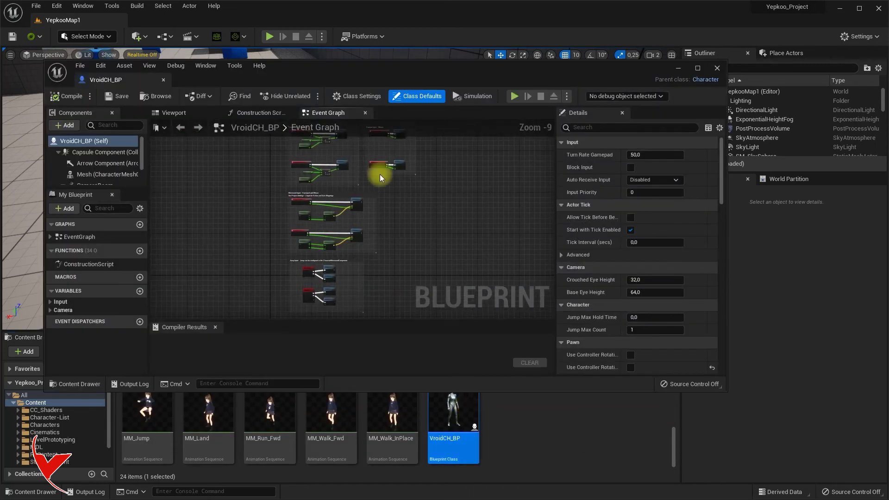
drag(257, 76, 353, 73)
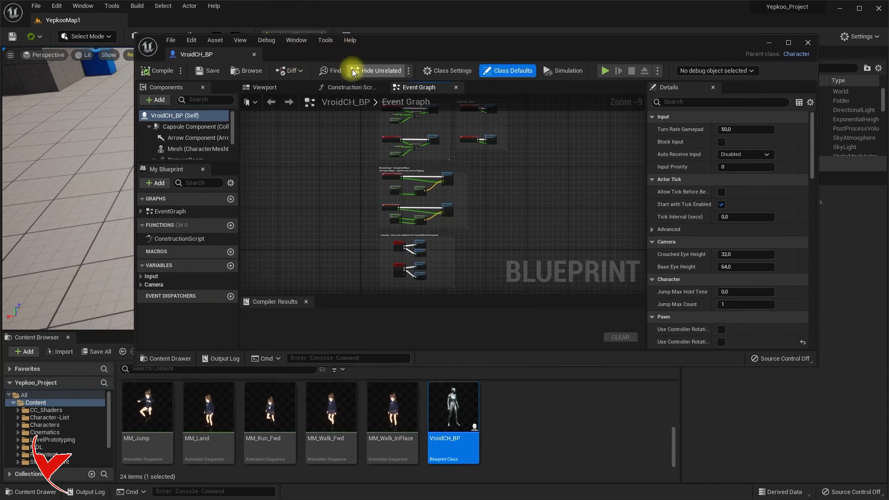
click(264, 88)
click(446, 167)
scroll(756, 260, down, 2)
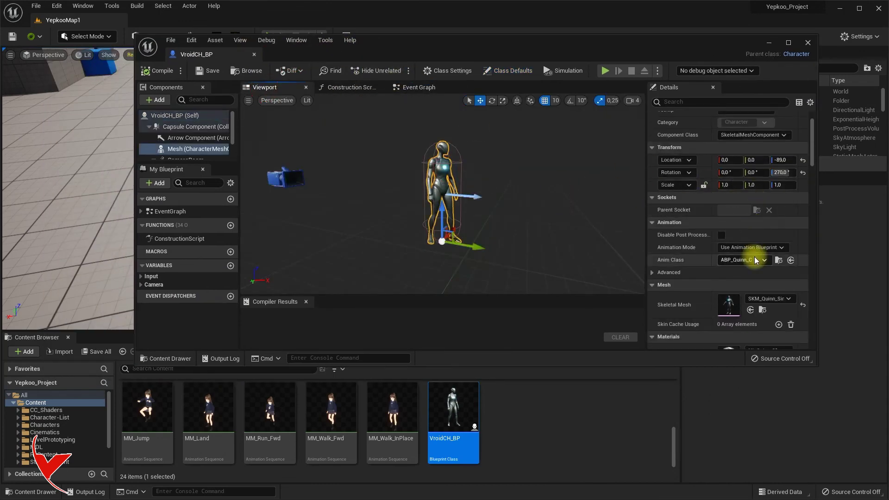
click(760, 299)
text(vro)
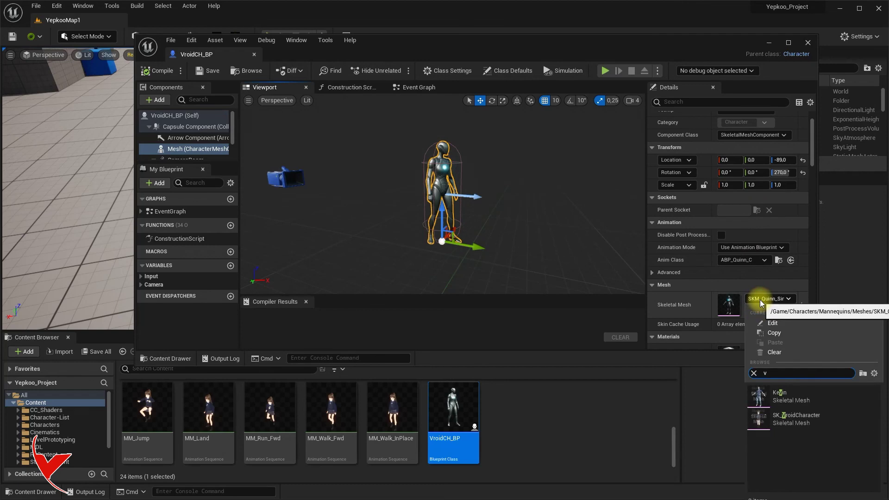
click(779, 376)
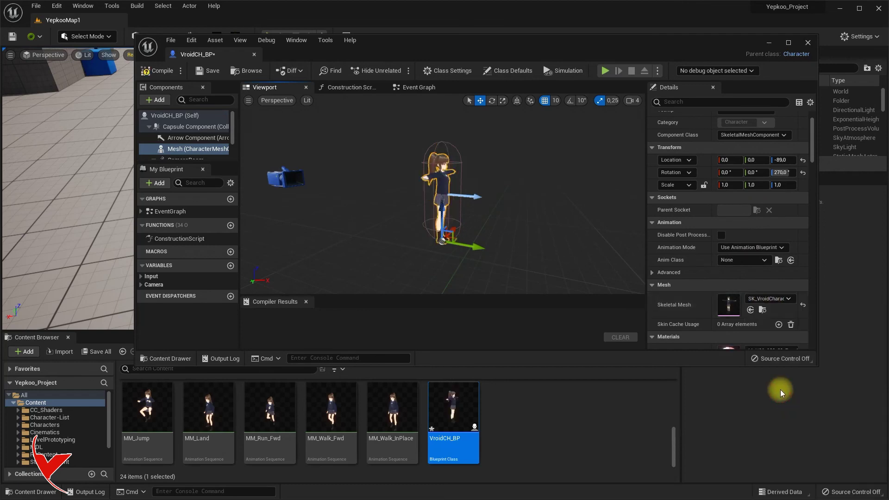
Assign ABP_Manny as the Anim Class, compile and save, leaving Auto Possess Player unchanged
scroll(337, 416, up, 3)
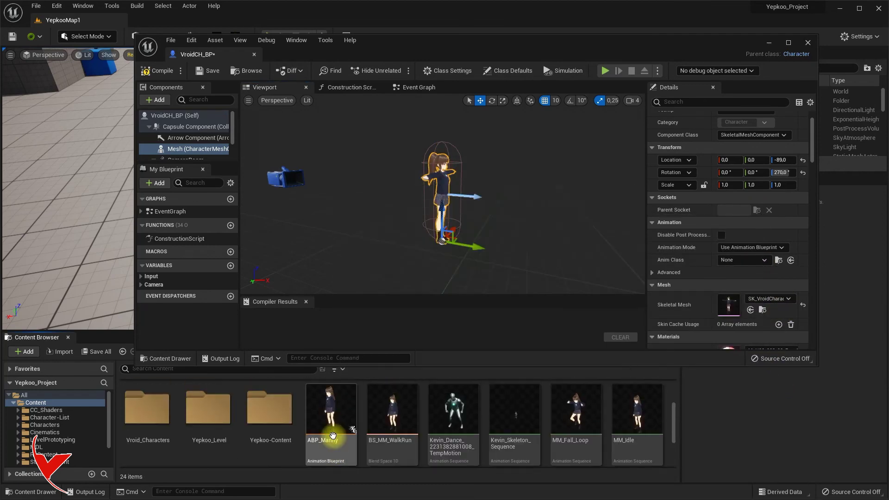
click(341, 413)
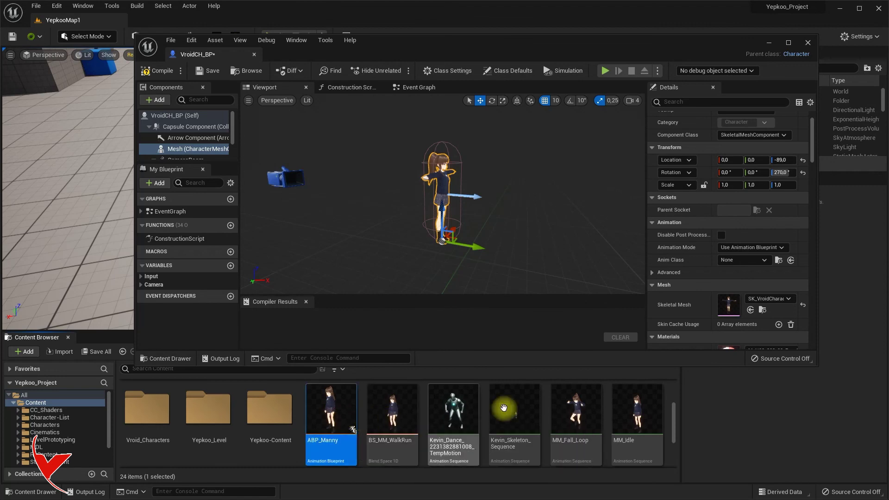
click(791, 260)
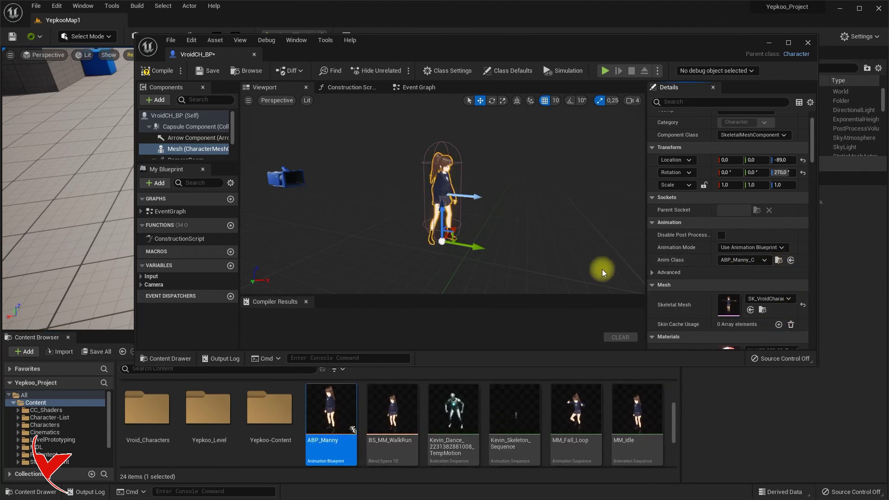
click(195, 75)
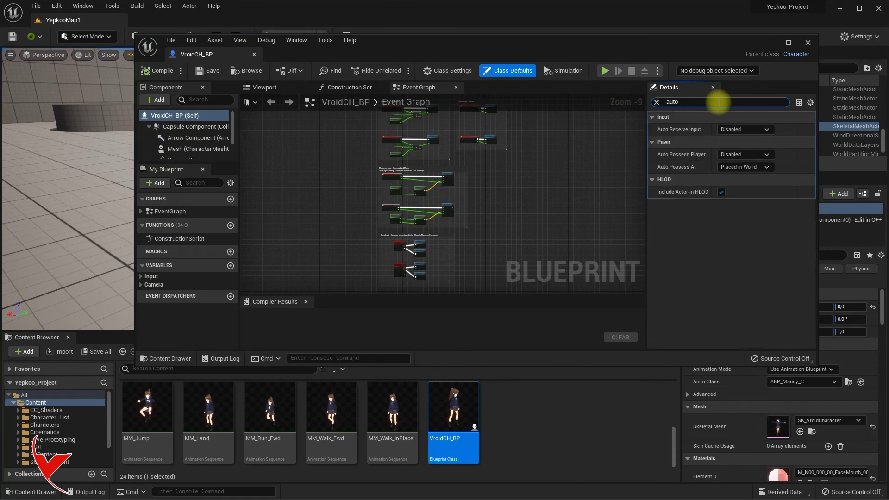
click(738, 159)
click(735, 171)
Compile VroidCH_BP, close its editor, and place it on the level floor
click(158, 70)
click(253, 54)
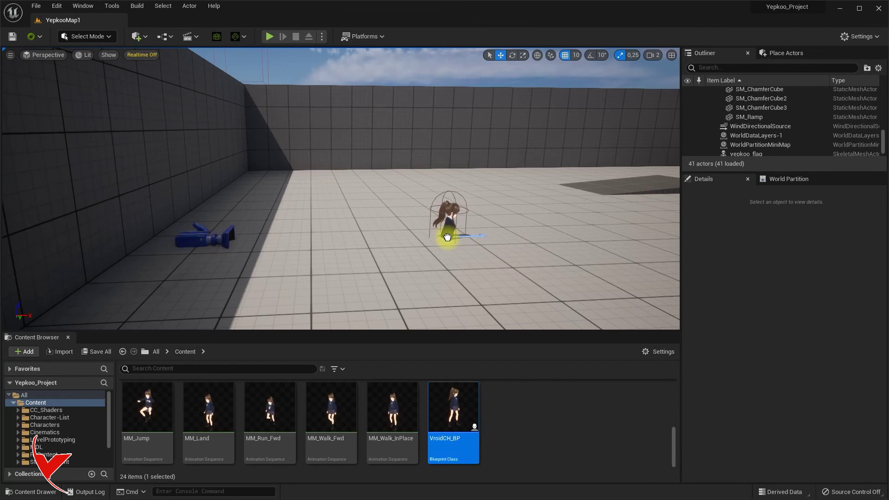
drag(448, 237, 449, 237)
Play the level and run the VRoid character around and up the ramp with WASD
click(268, 36)
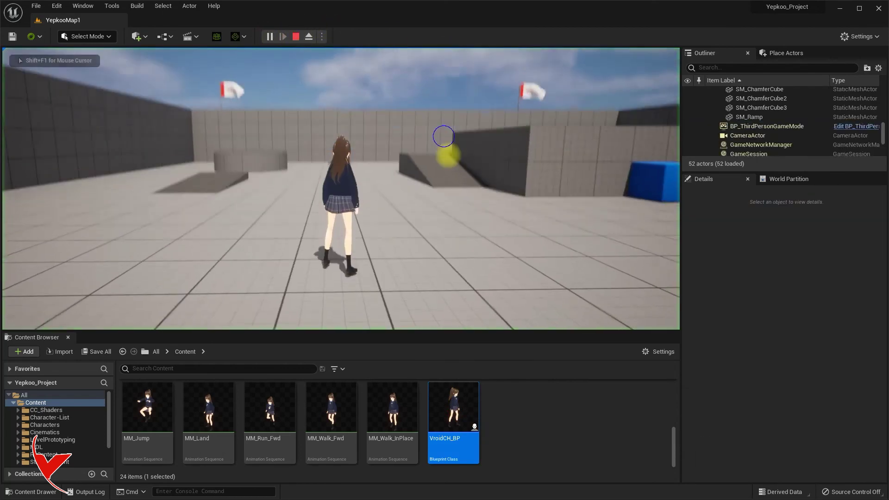
key(a)
key(s)
key(d)
key(w)
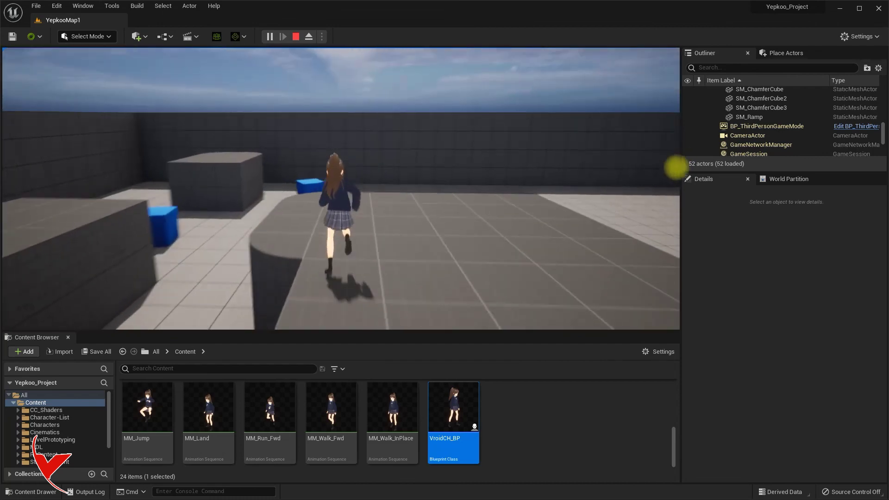
key(a)
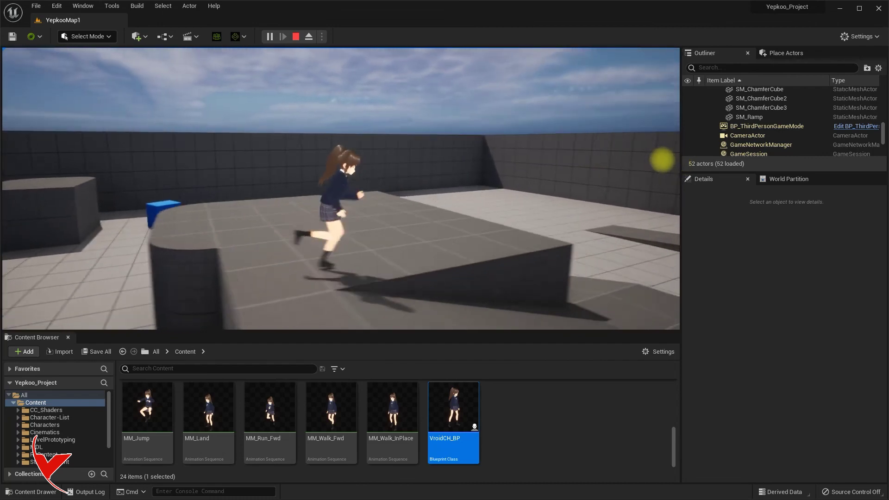